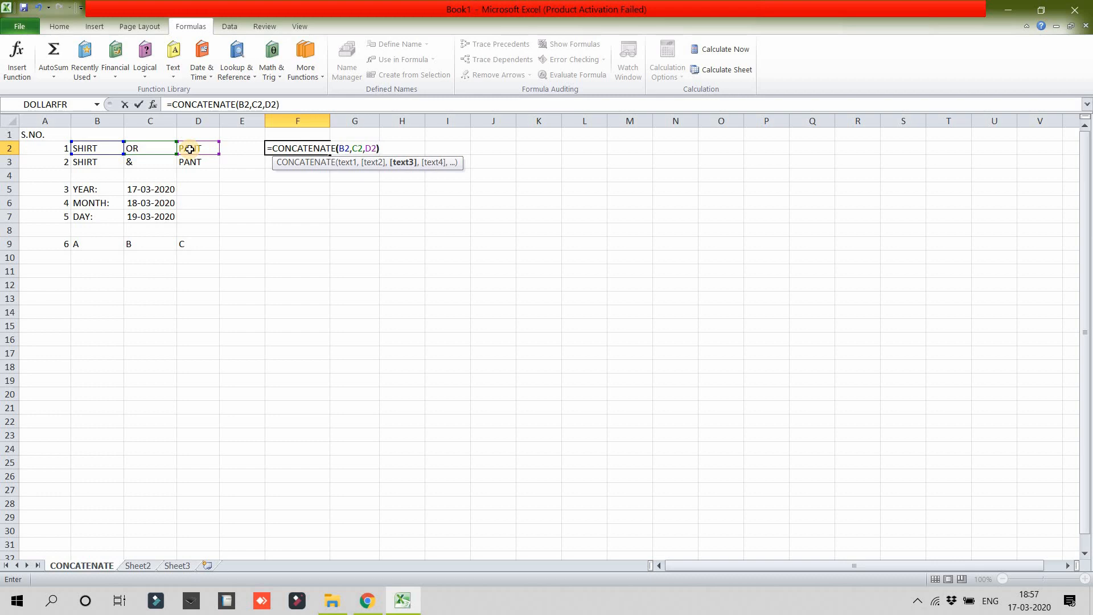
Step: Confirm the CONCATENATE formula in F2 that joins B2, C2 and D2
key("Return")
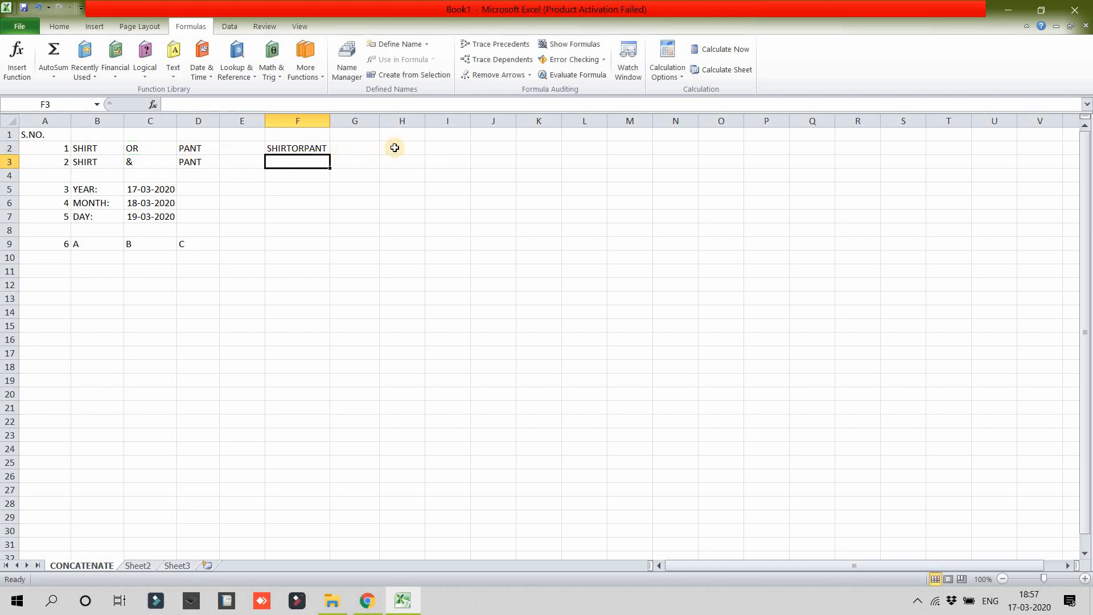
Step: Enter the formula =CONCATENATE(B2," ",C2," ",D2) in cell H2 to join the three words with spaces
left_click(394, 147)
type("=CON")
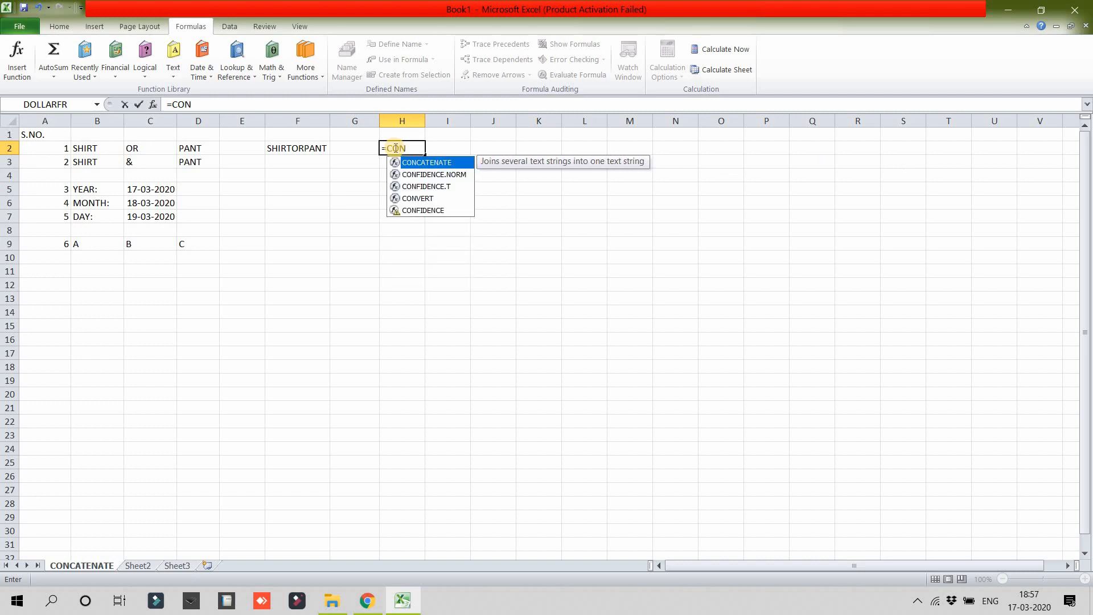
type("CATENAT")
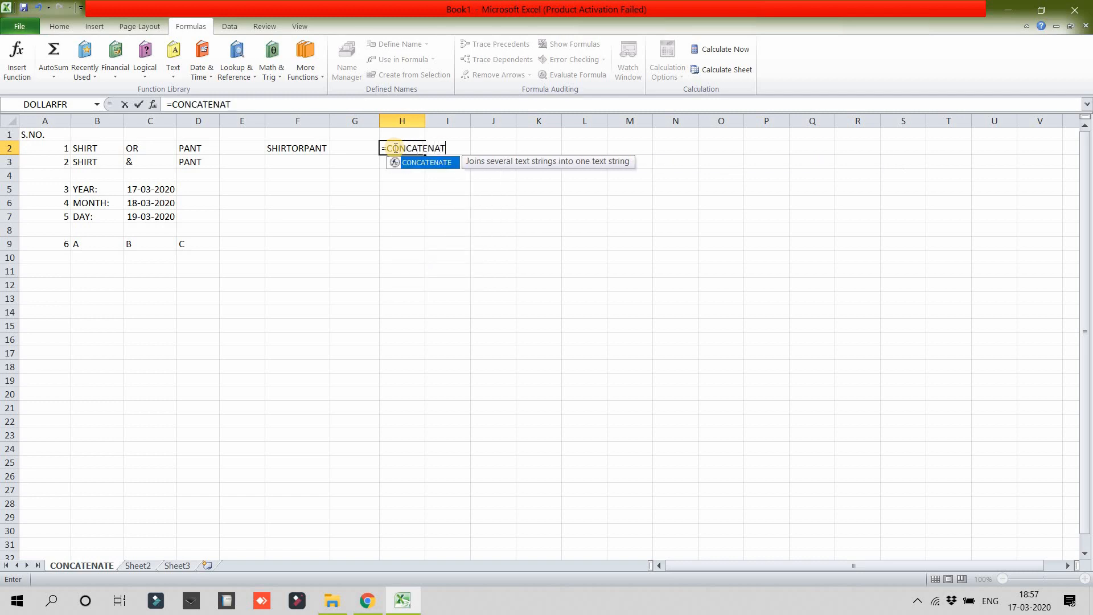
type("E(")
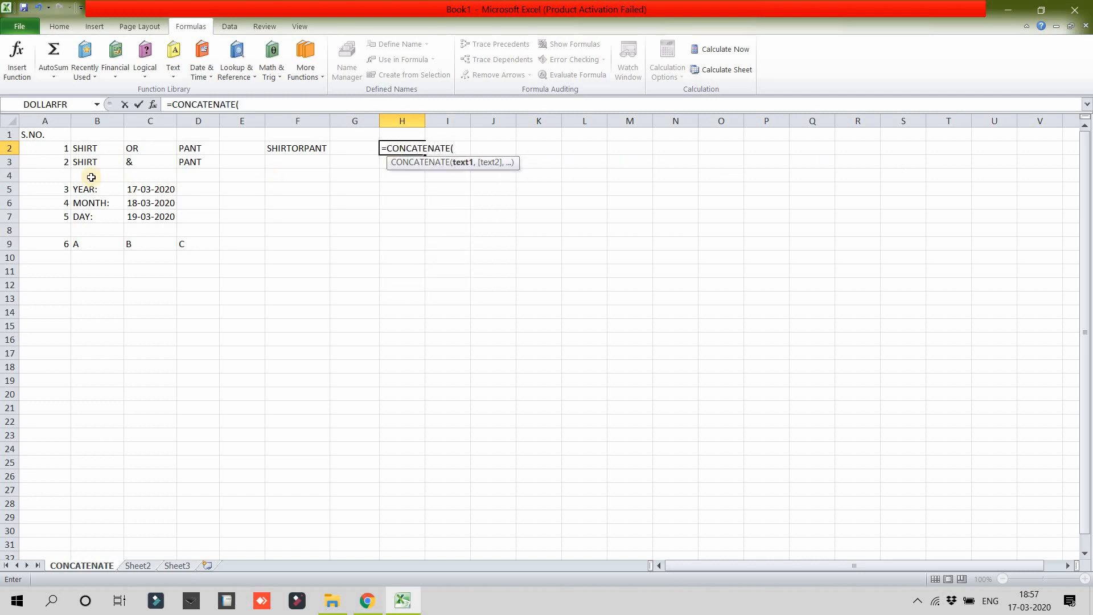
left_click(82, 149)
type(",")
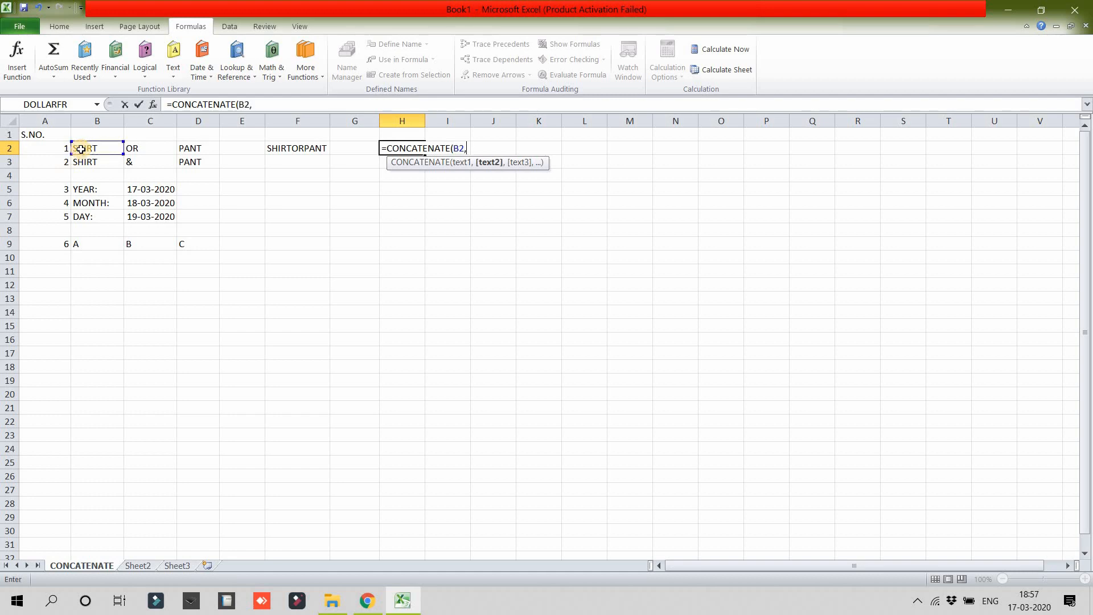
type("\" \",")
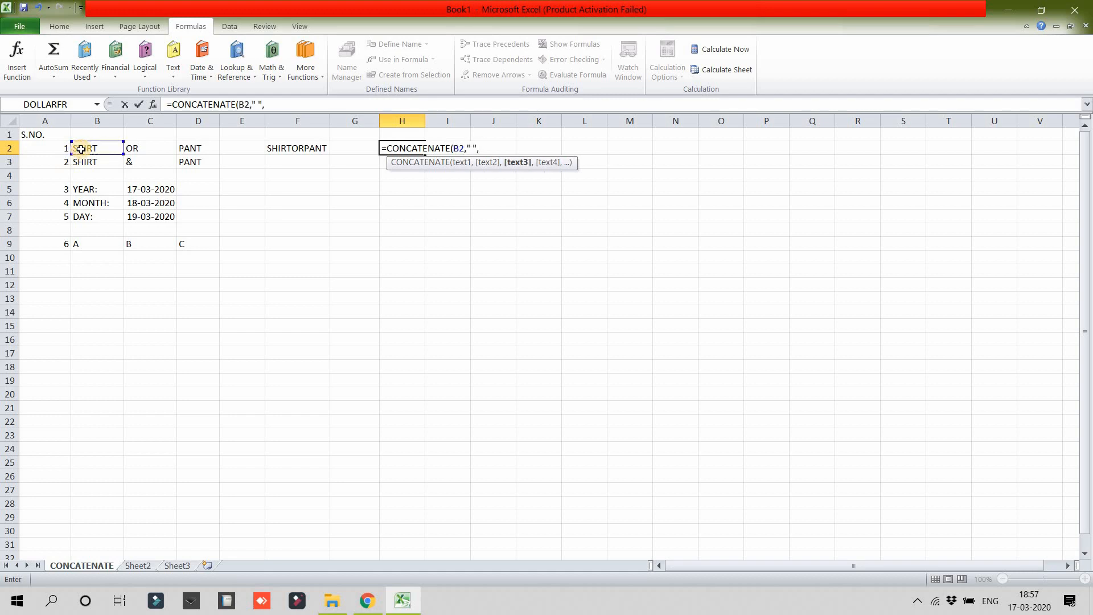
left_click(129, 147)
type("\"")
key("BackSpace")
type(",")
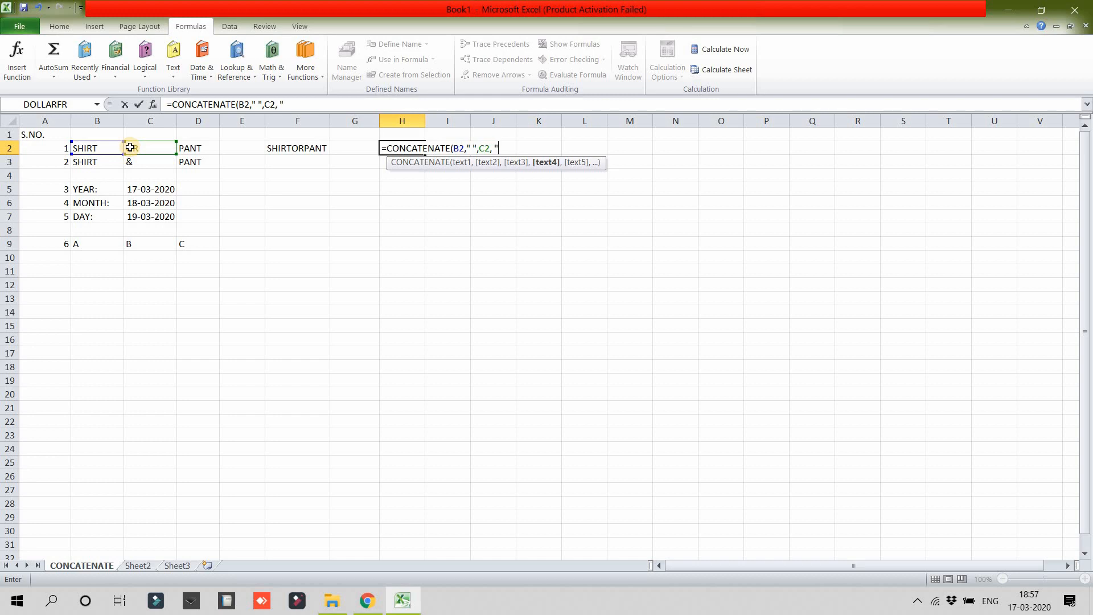
key("BackSpace")
type("\" \",")
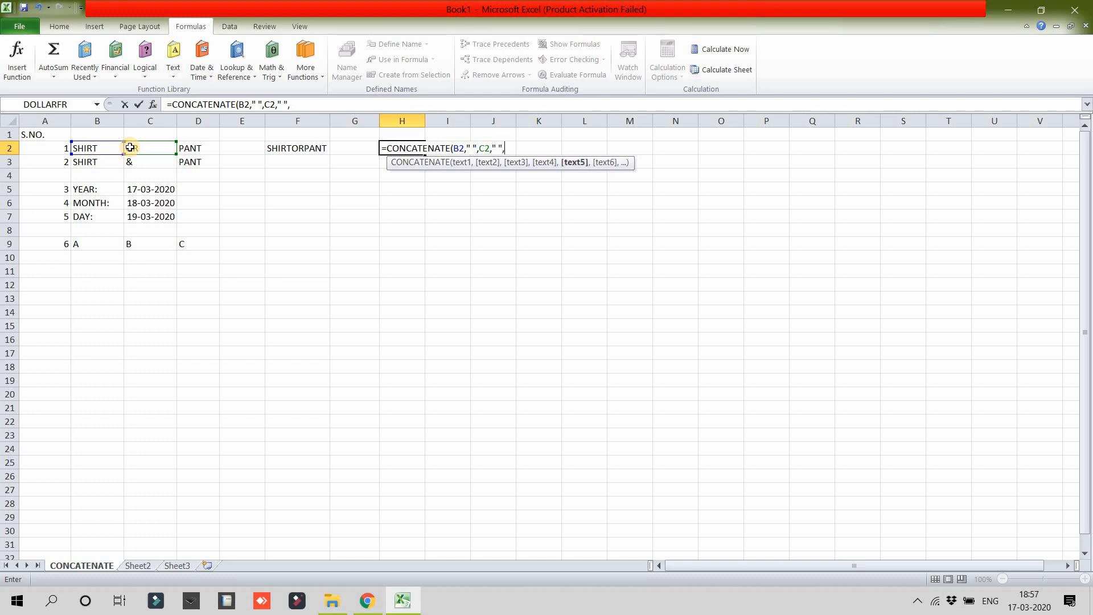
left_click(187, 152)
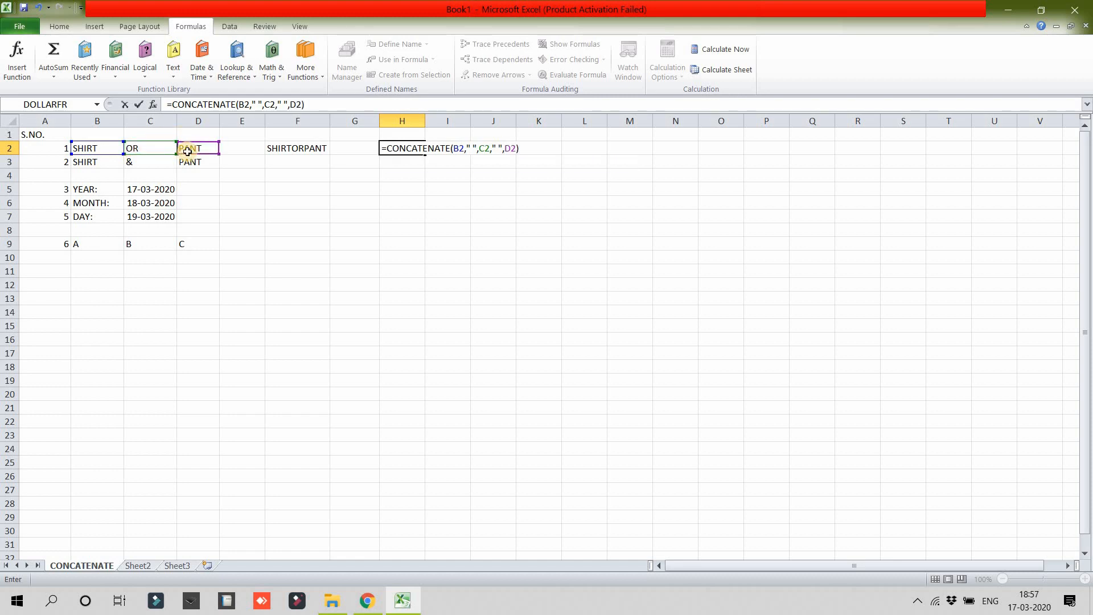
key("Return")
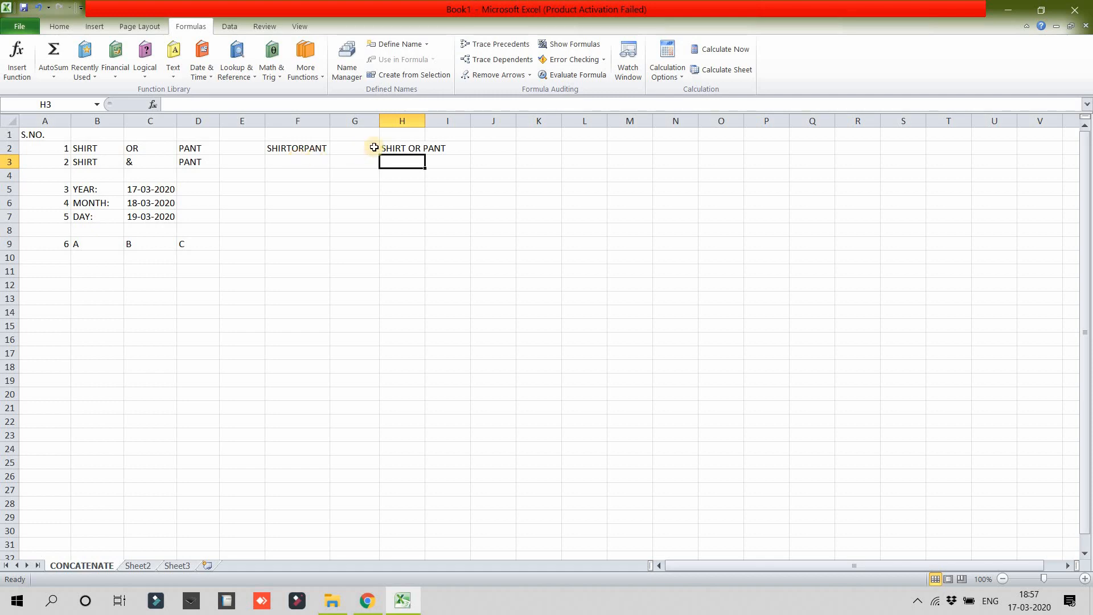
Step: Fill the H2 formula down to H3 and the F2 formula down to F3
left_click(397, 150)
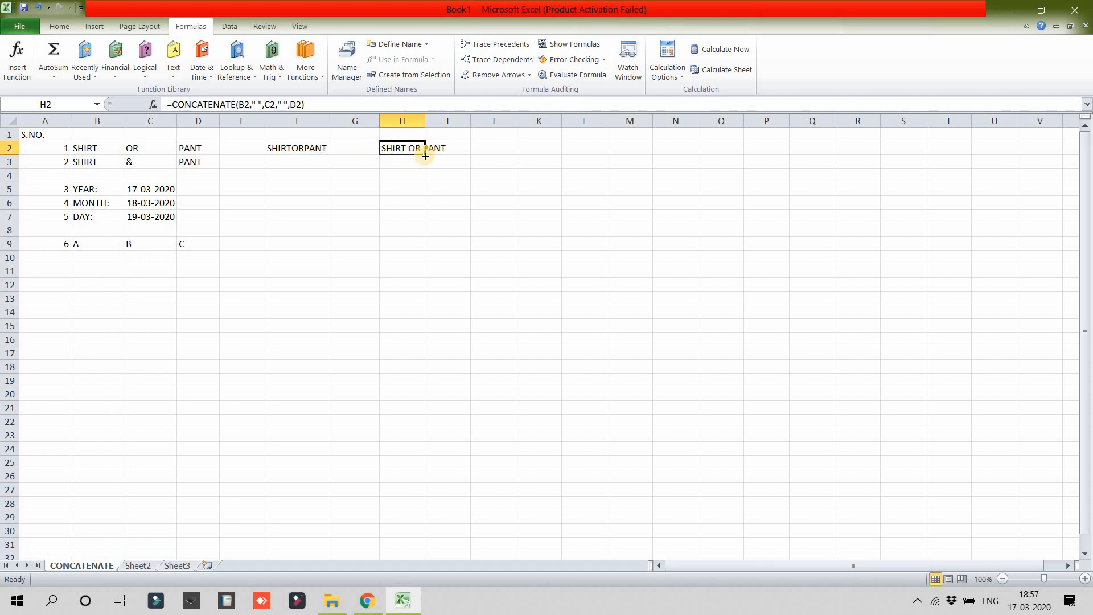
left_click(418, 161)
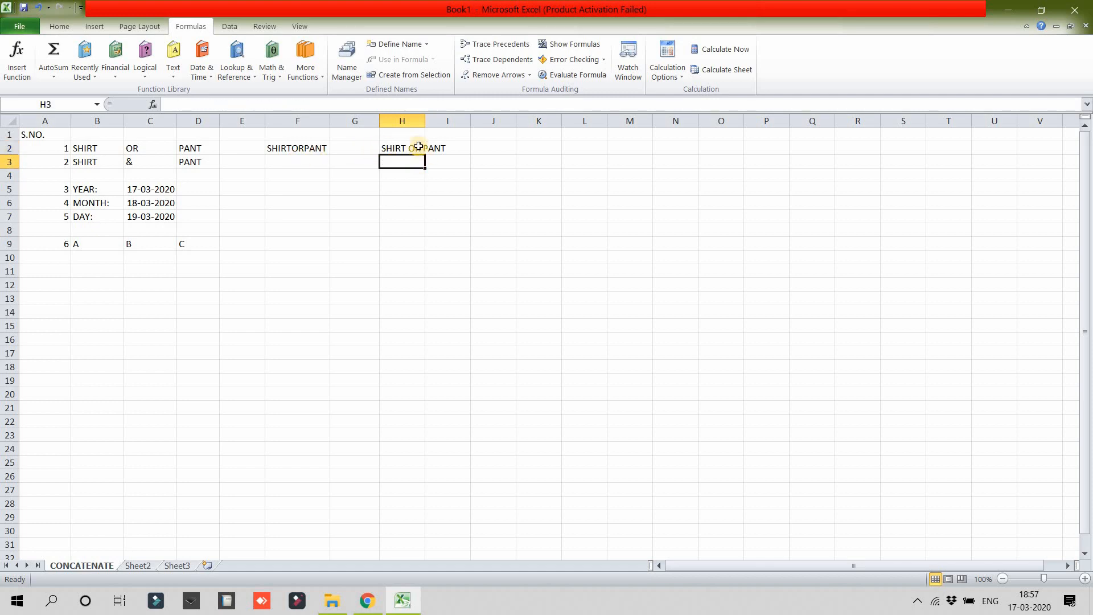
left_click(419, 146)
left_click_drag(425, 154, 422, 165)
left_click(293, 148)
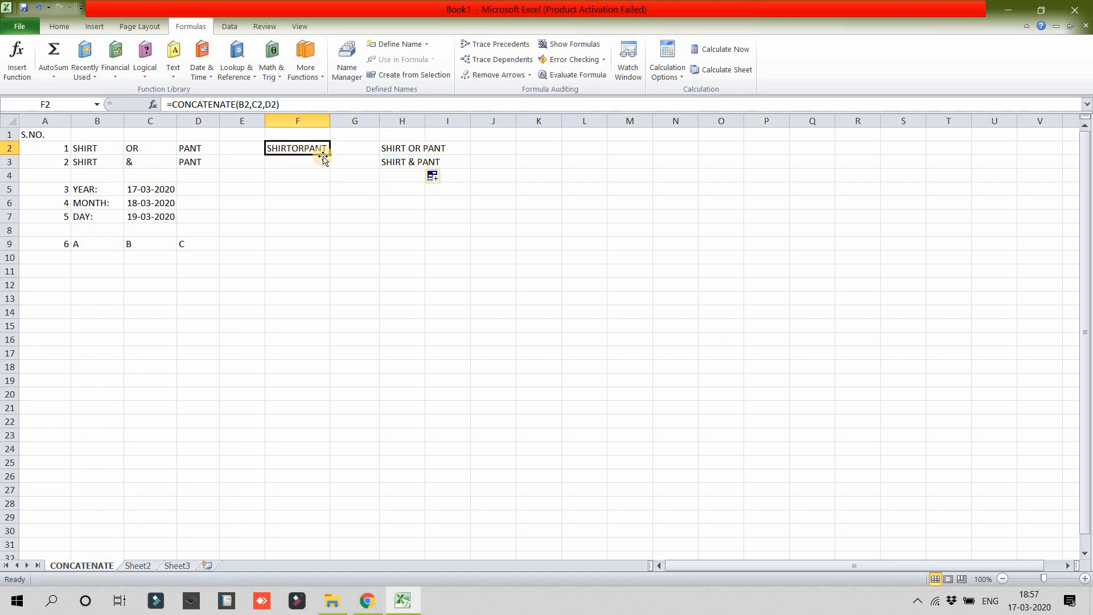
left_click_drag(328, 157, 325, 167)
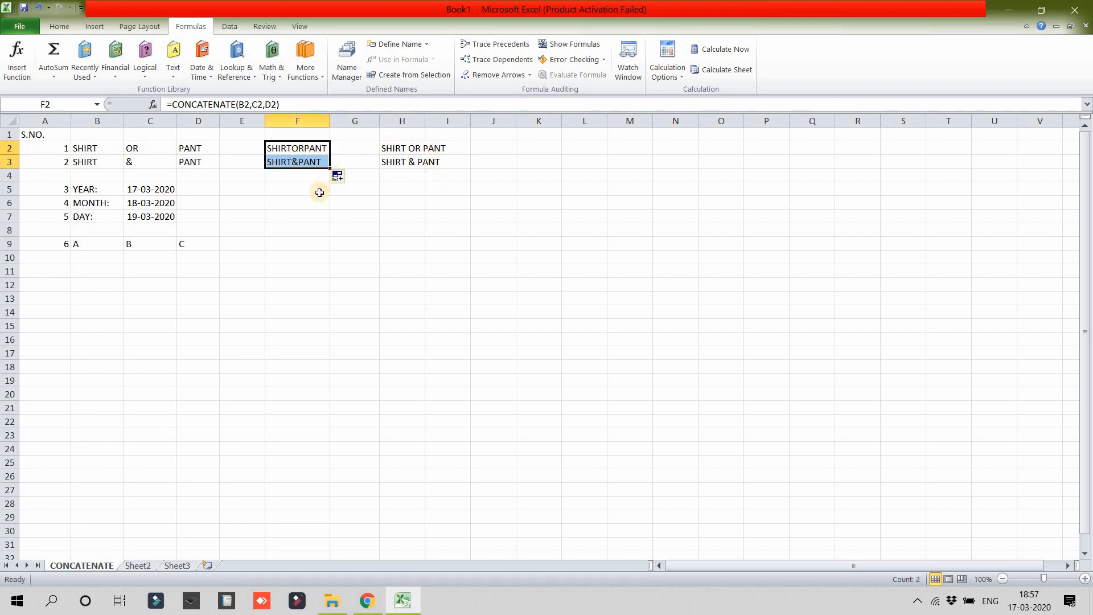
Step: Enter =CONCATENATE(B5,TEXT(C5,"YYYY")) in cell F5, accepting the proposed closing-parenthesis correction
left_click(319, 193)
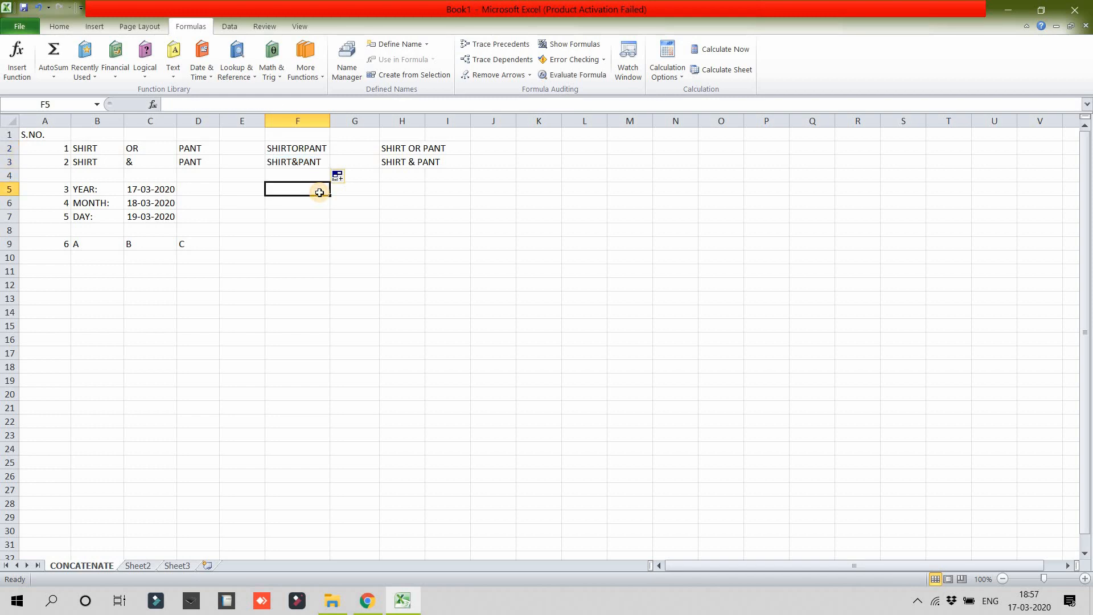
type("=")
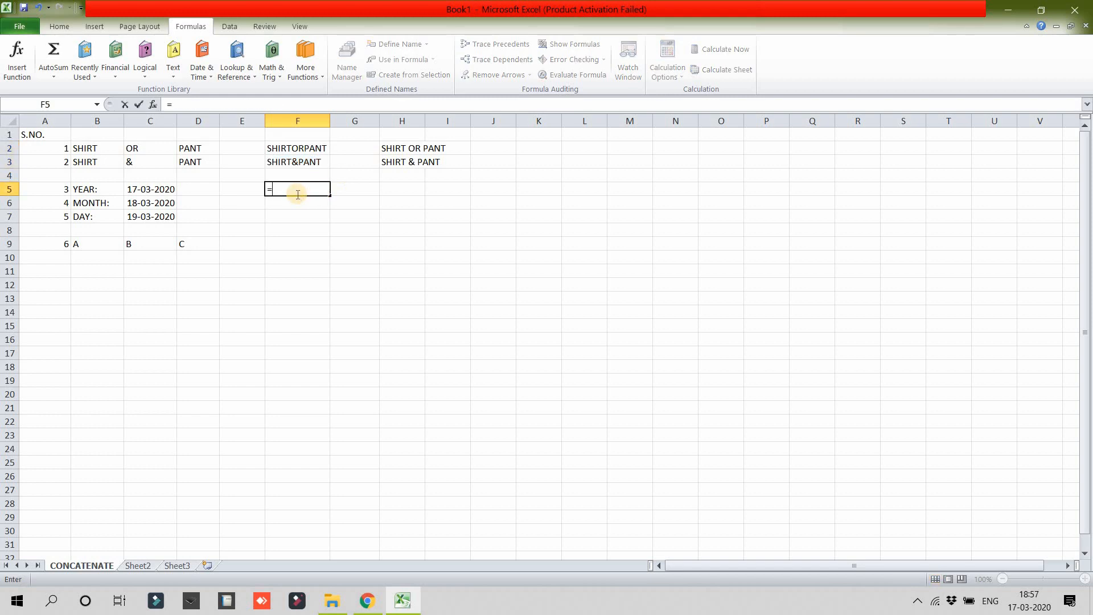
type("CONCATE")
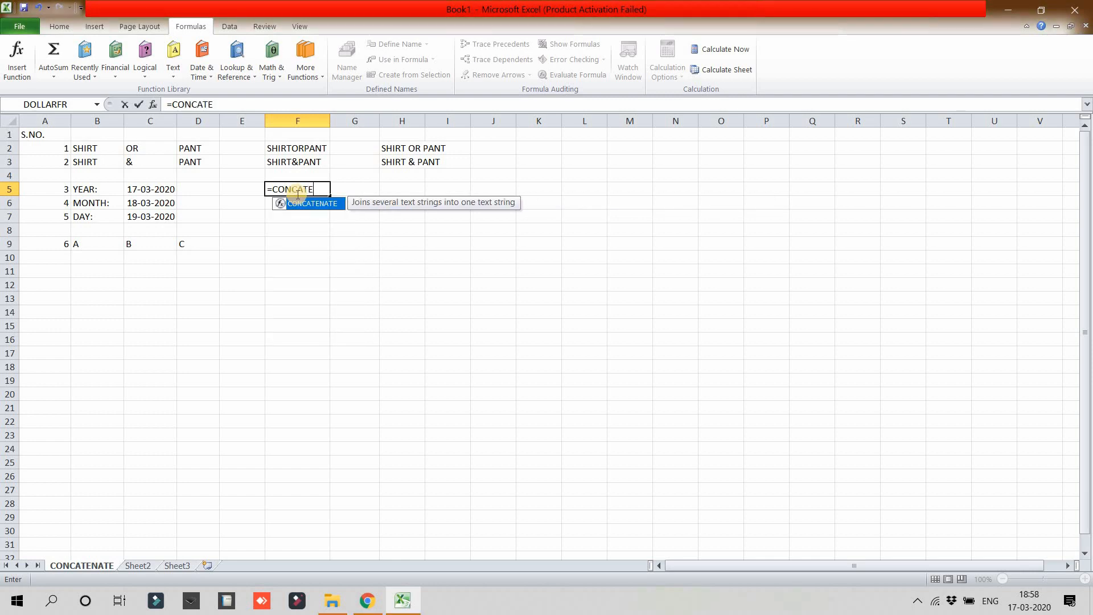
type("NATE(")
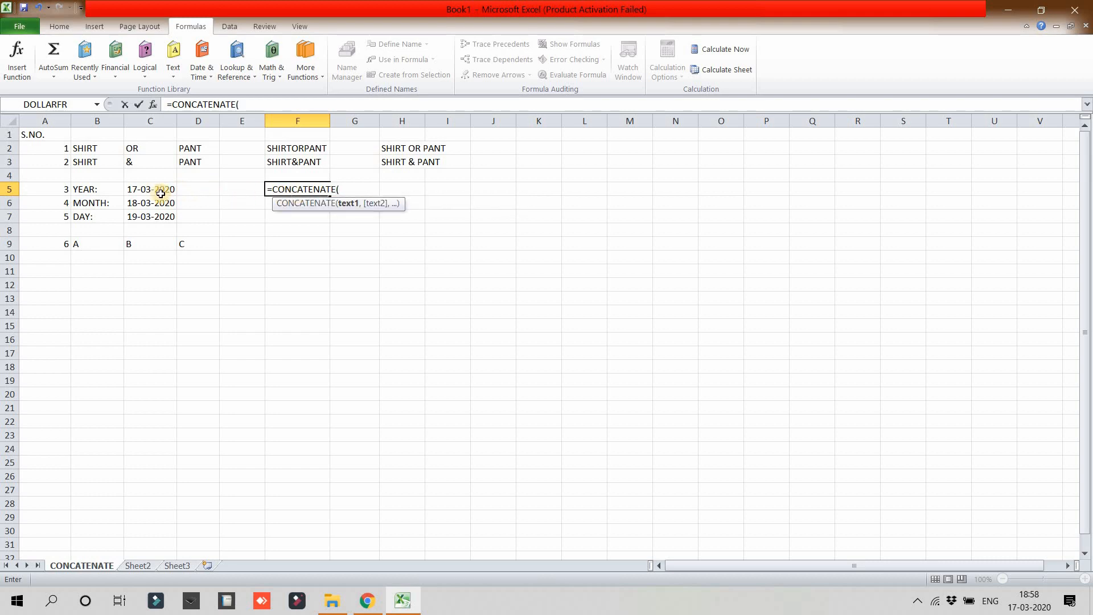
left_click(114, 188)
type(",")
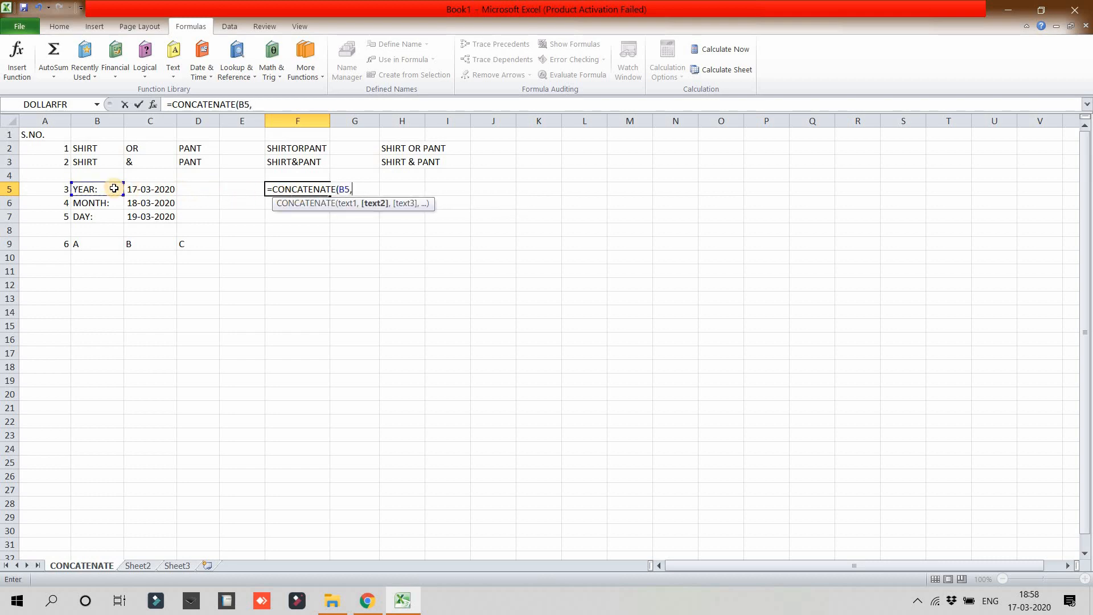
type("TEXT")
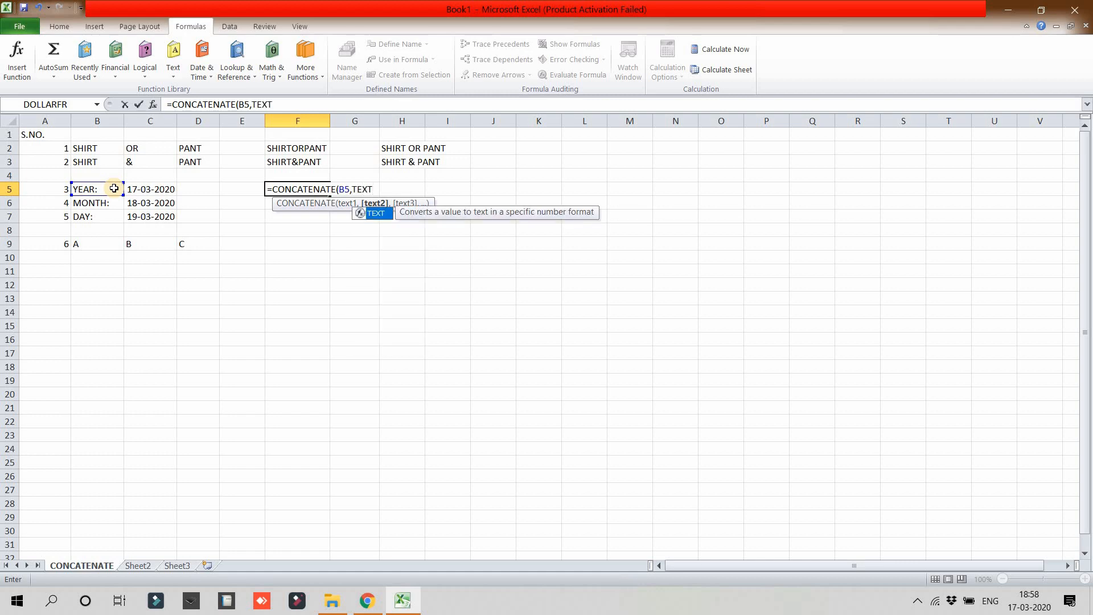
type("(")
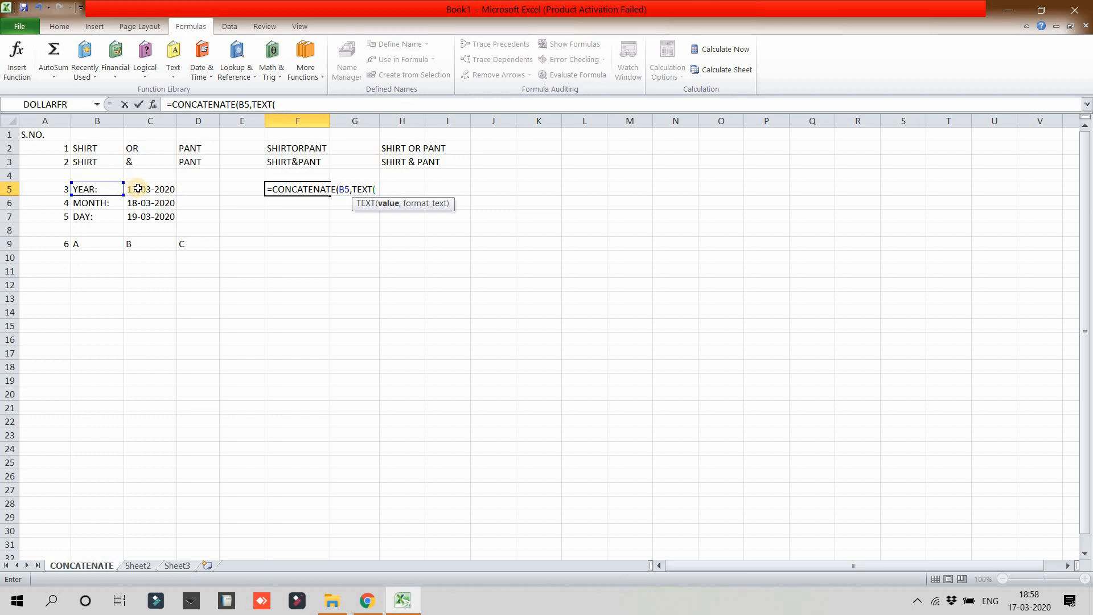
left_click(138, 188)
type(",")
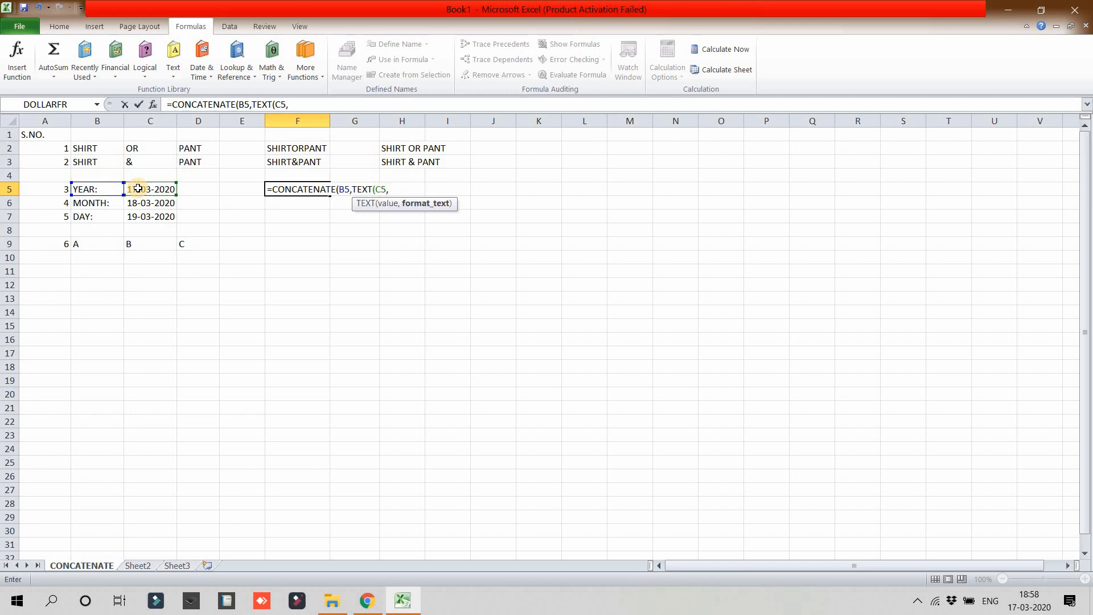
type("\"YYYY\"0")
key("BackSpace")
type(")")
key("Return")
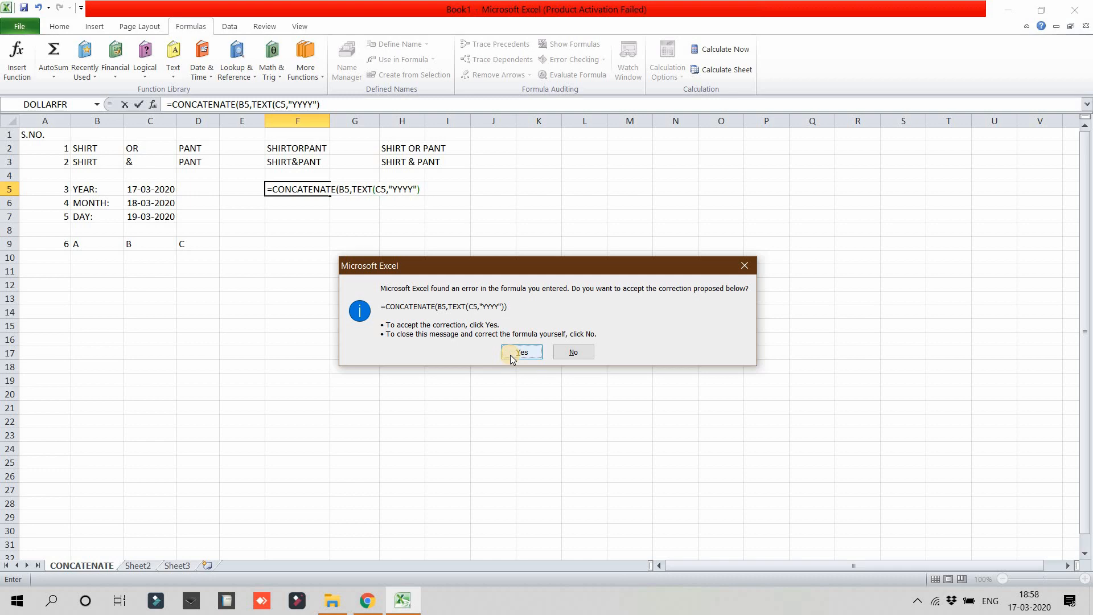
left_click(522, 352)
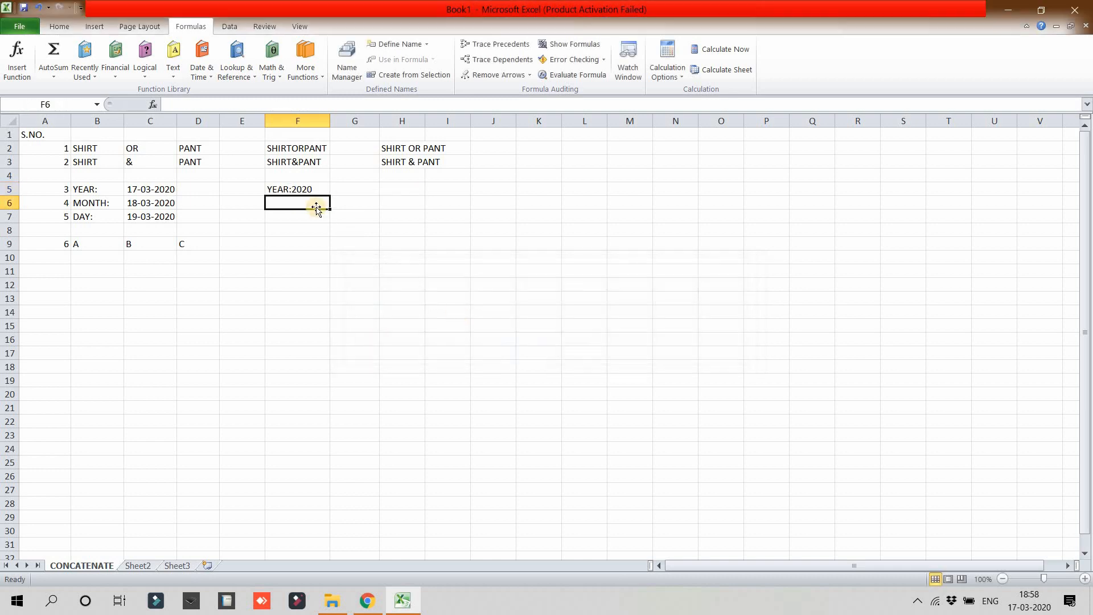
Step: Open the formula in F5 to examine its corrected parentheses, and close it again
left_click(305, 188)
double_click(305, 188)
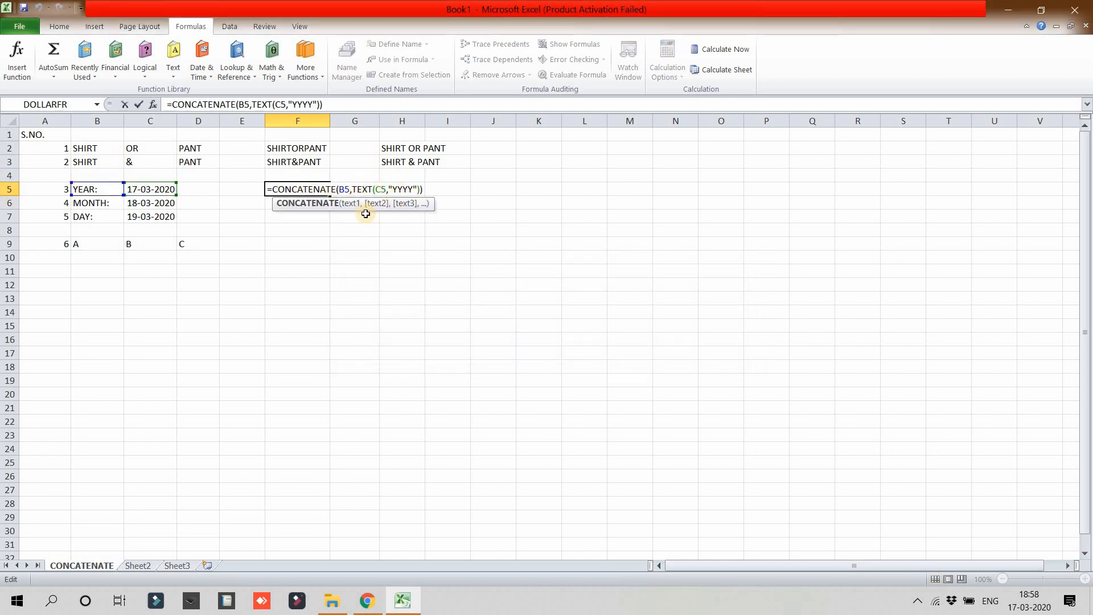
key("Return")
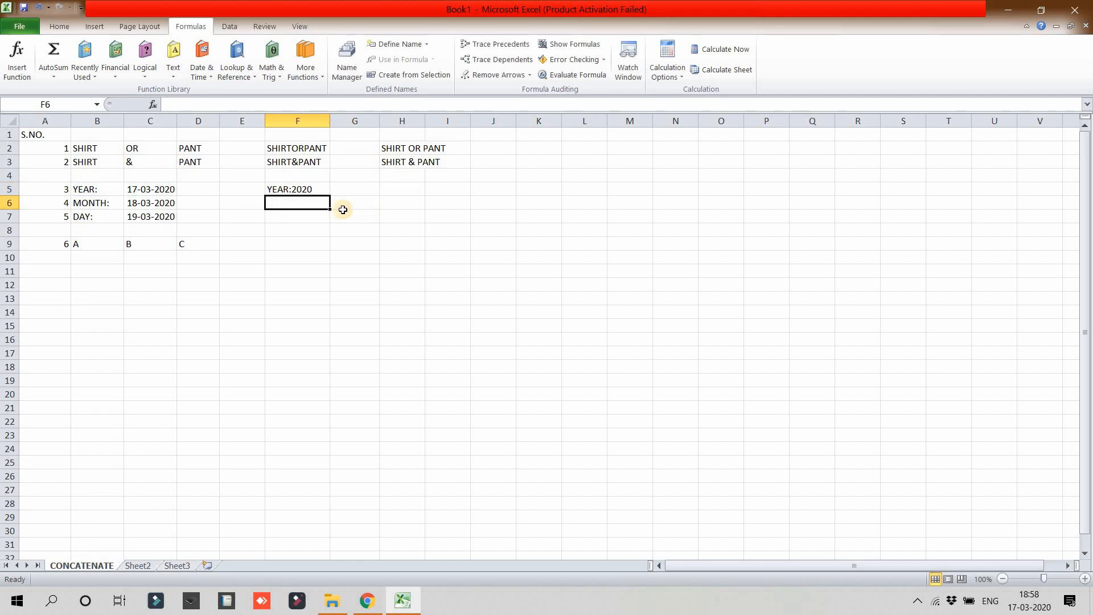
Step: Enter the formula =CONCATENATE(B6,TEXT(C6,"MMMM")) in cell F6, accepting the proposed closing-quote correction
type("=CONCAT")
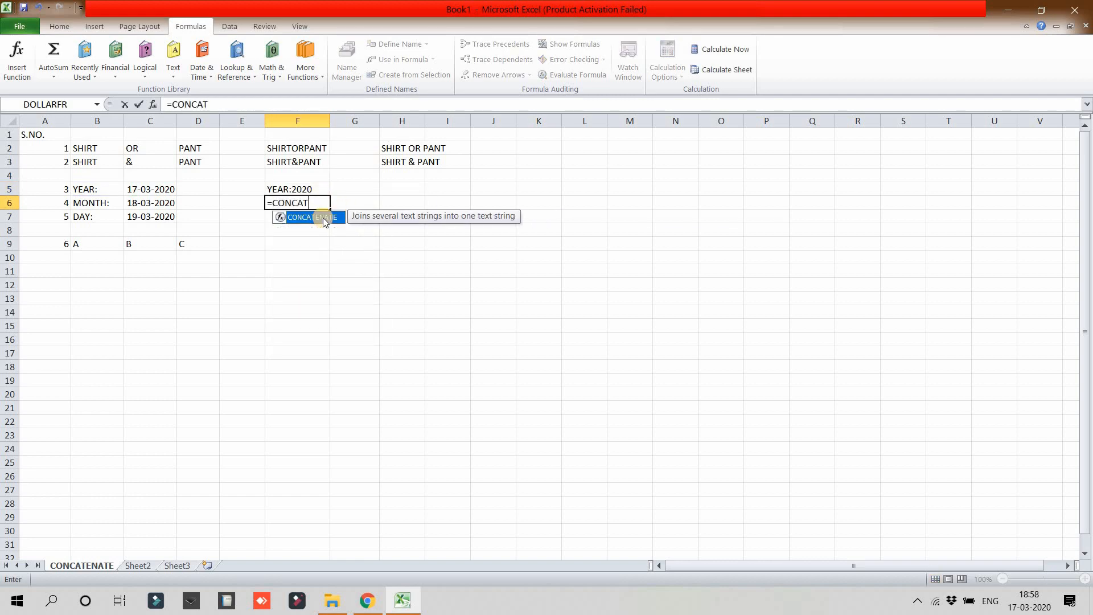
type("ENTAE")
key("BackSpace")
key("BackSpace")
key("BackSpace")
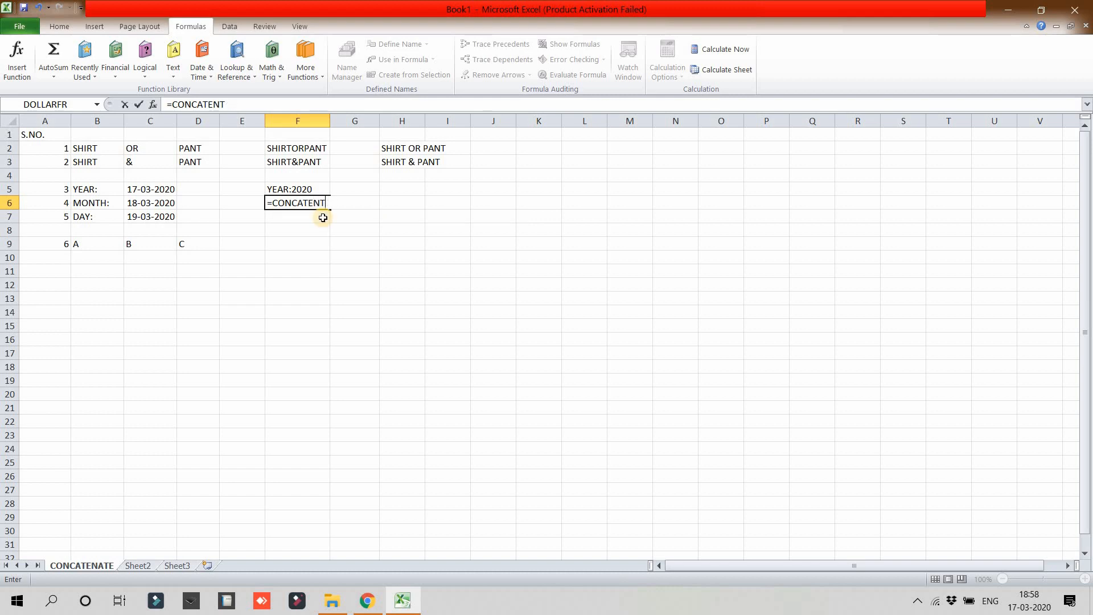
type("ATE")
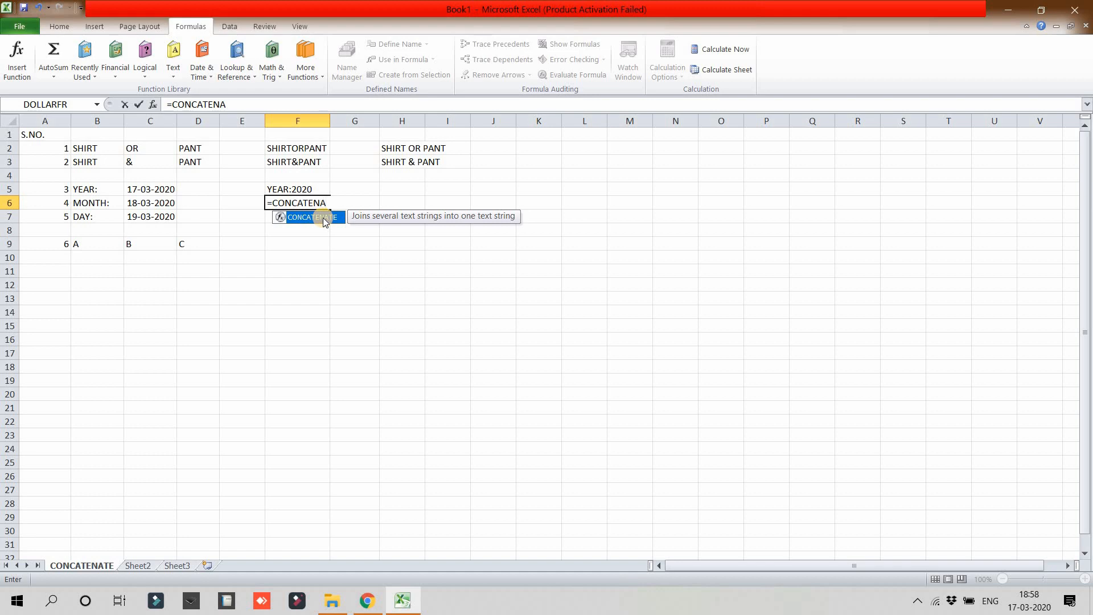
type("(")
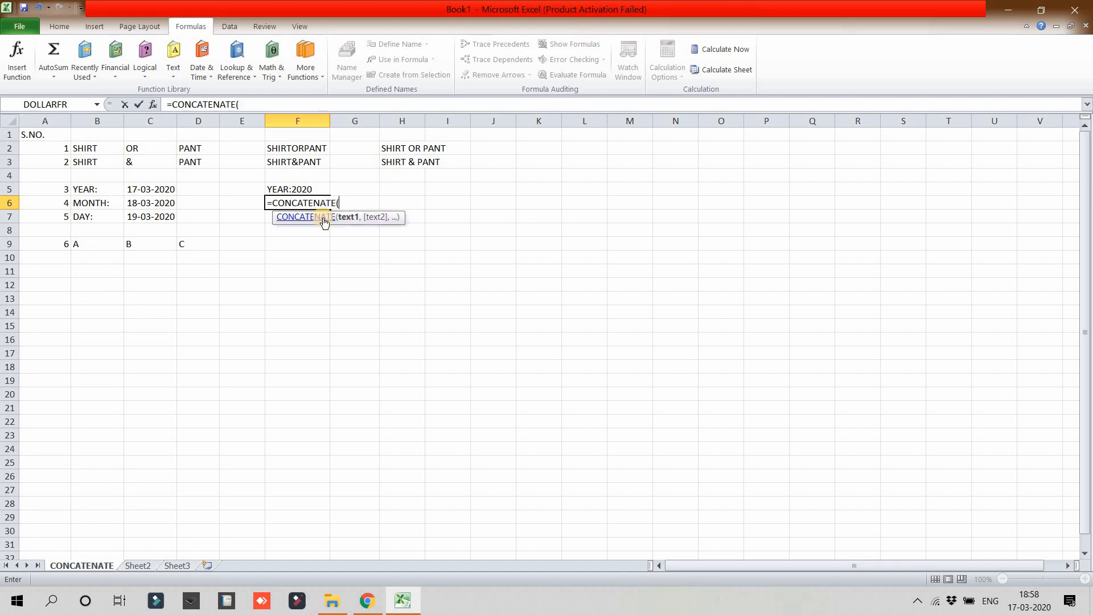
left_click(111, 204)
type(",T")
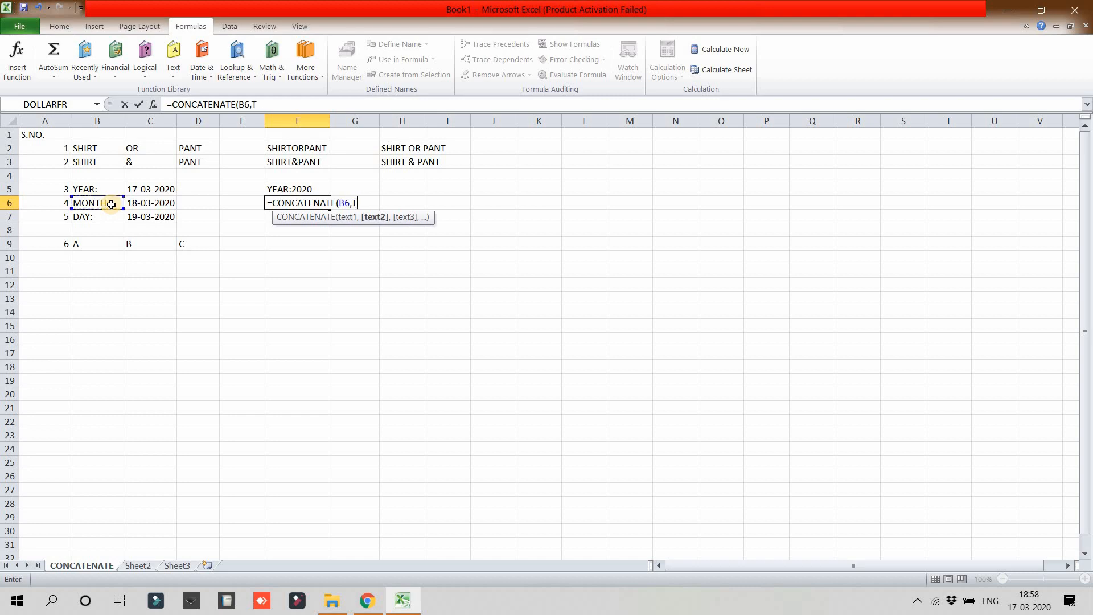
type("EXT")
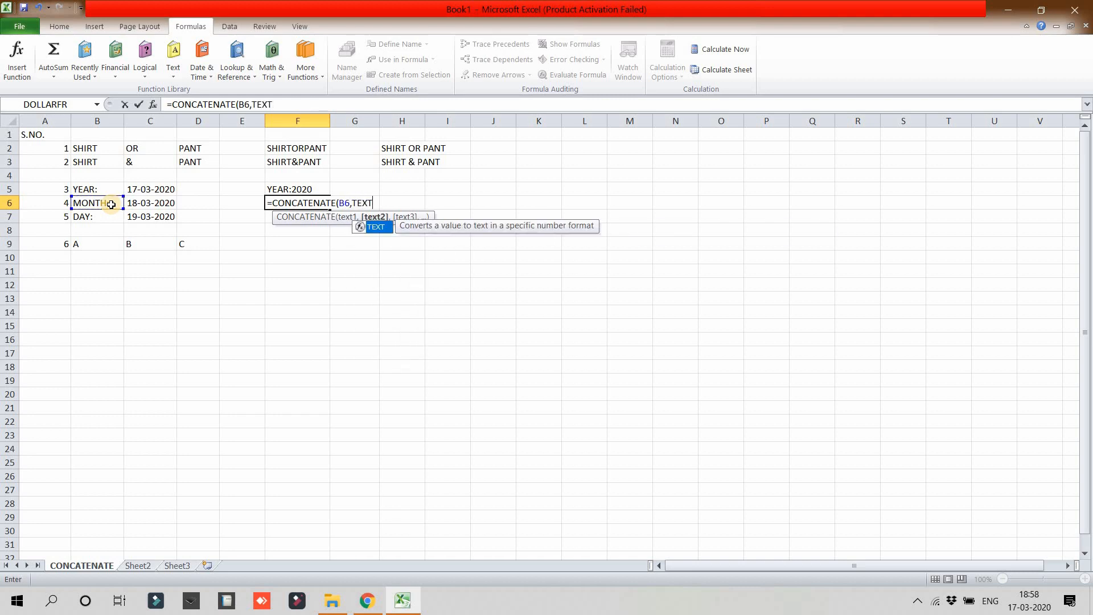
type("(")
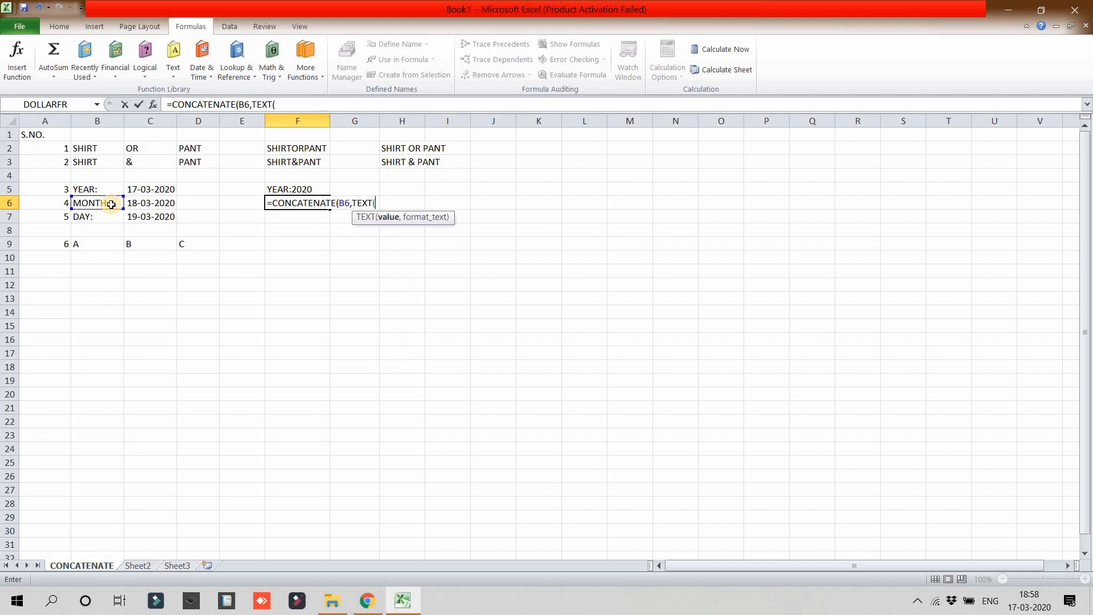
left_click(138, 205)
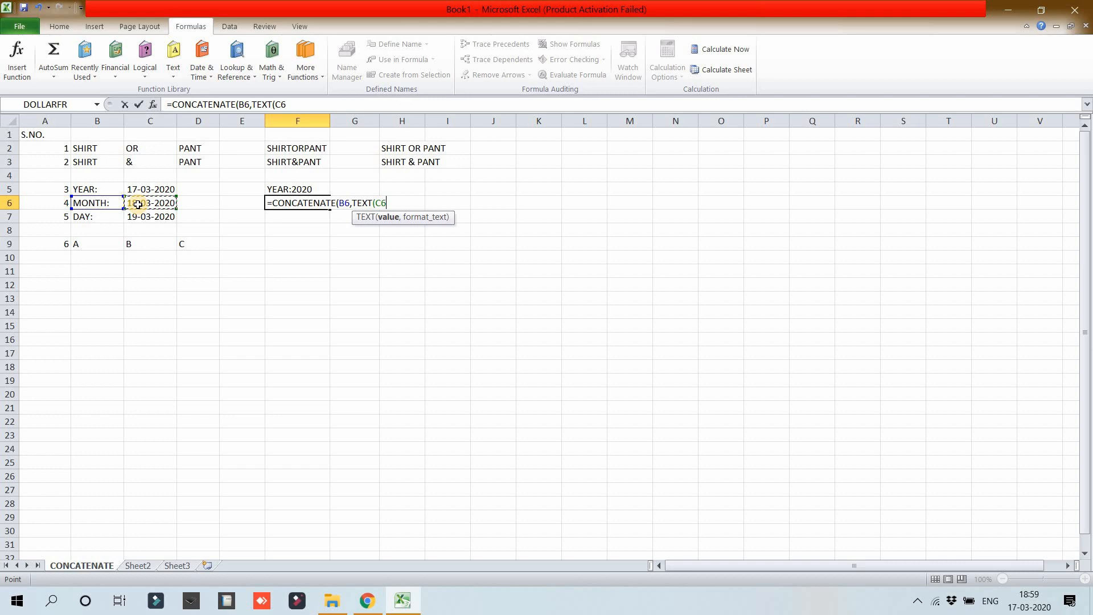
type(",\"MMMM")
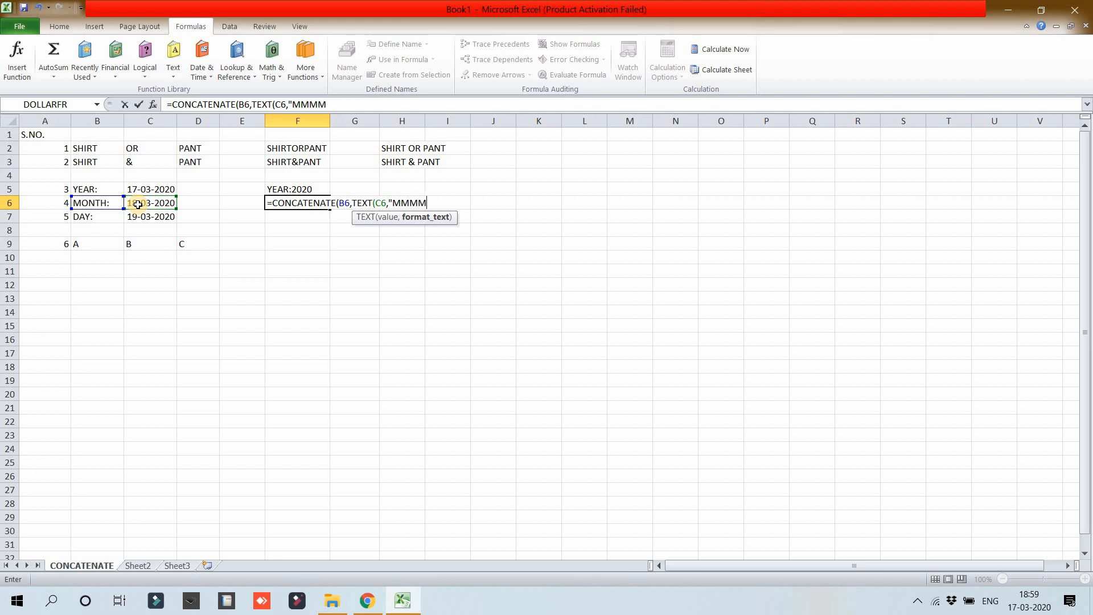
type("))")
key("Return")
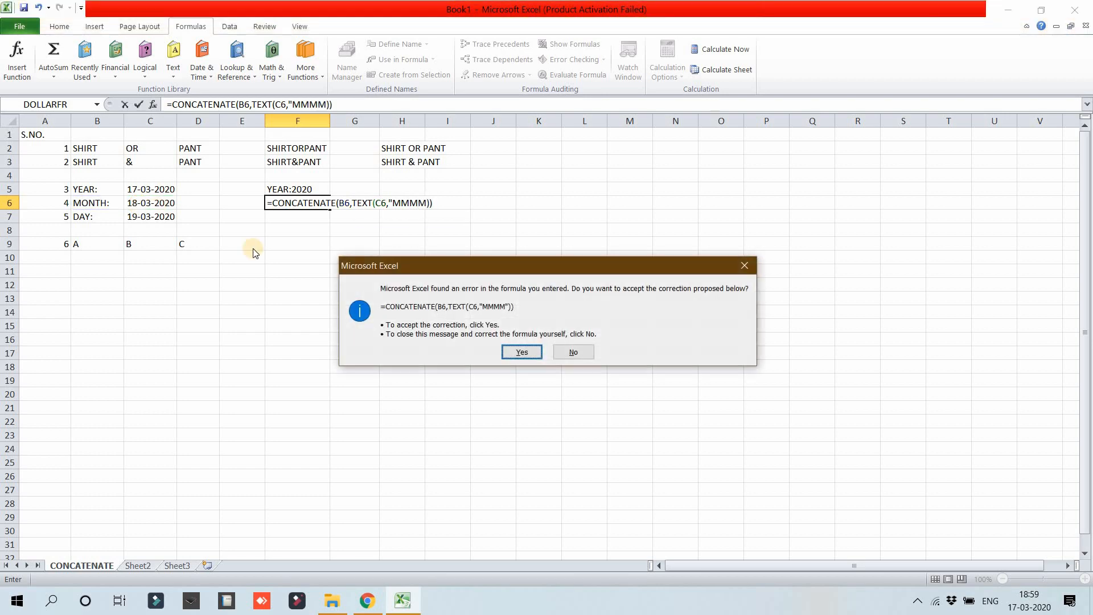
left_click(510, 352)
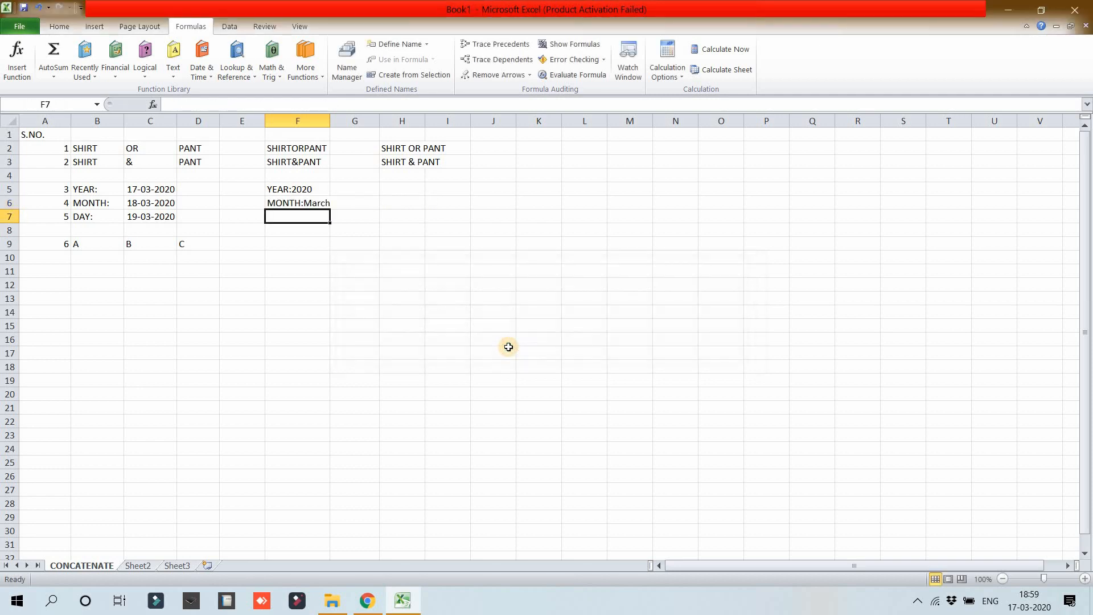
Step: Open the formula in F6 to examine its corrected quotation marks, and close it again
left_click(289, 204)
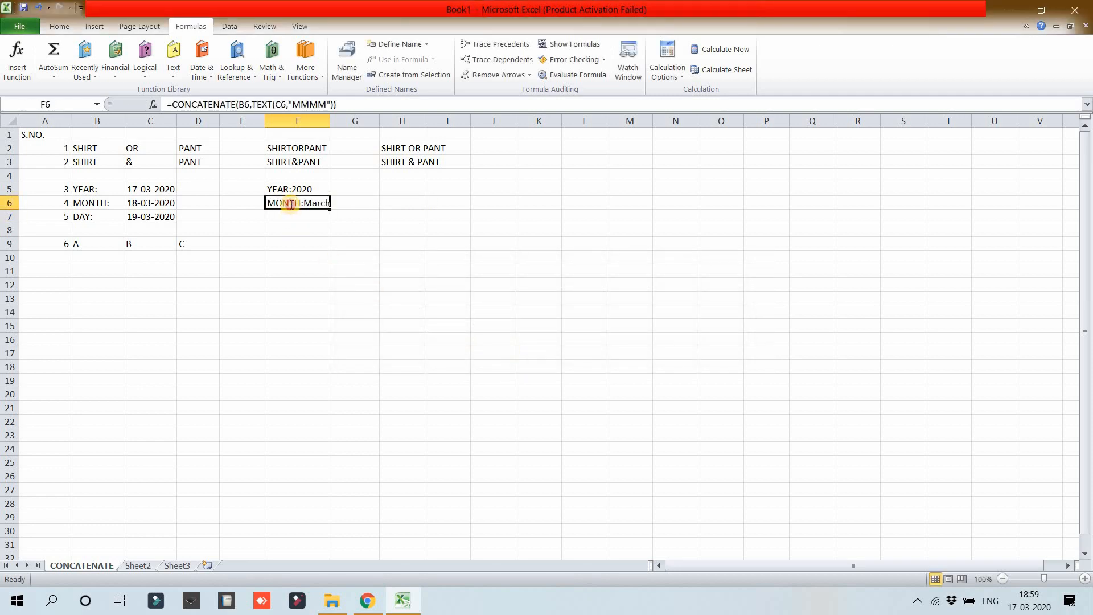
double_click(290, 205)
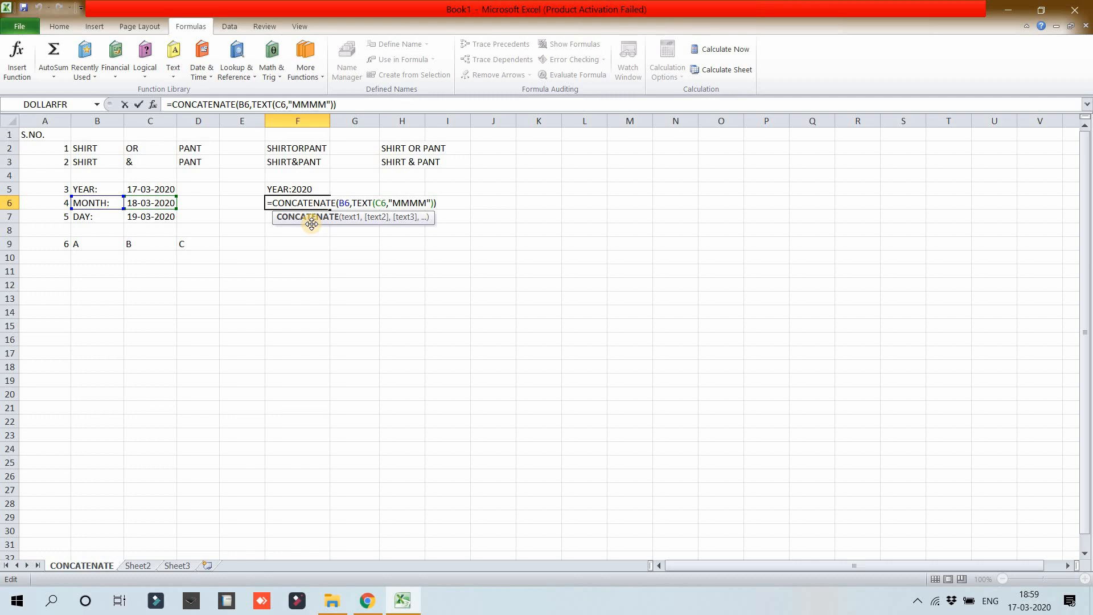
key("Return")
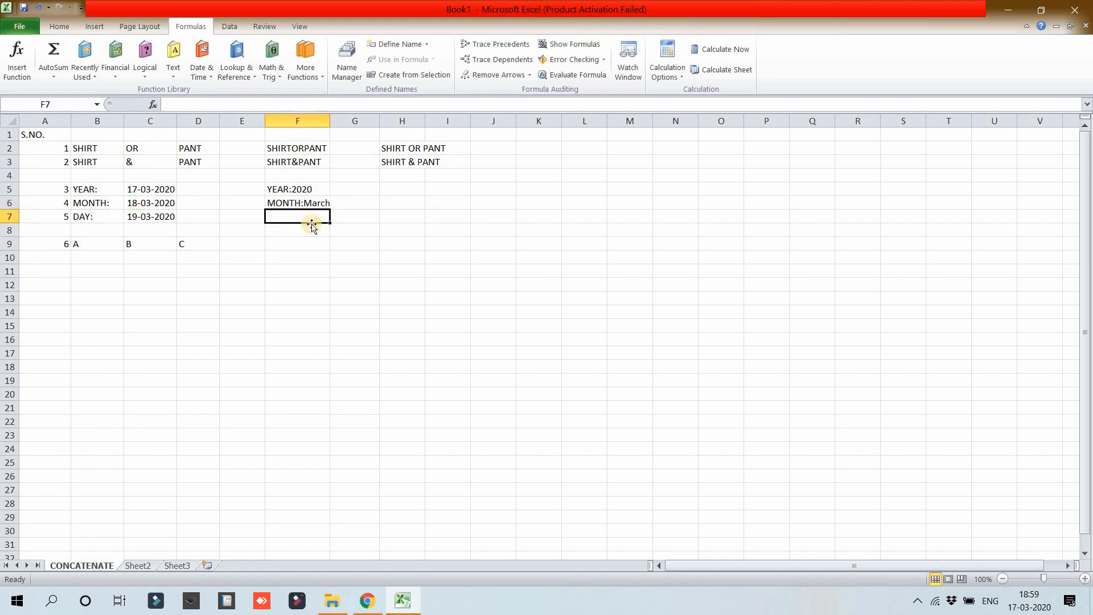
Step: Enter the formula =CONCATENATE(B7,TEXT(C7,"DDDD")) in cell F7 and autofit the width of column F
type("=")
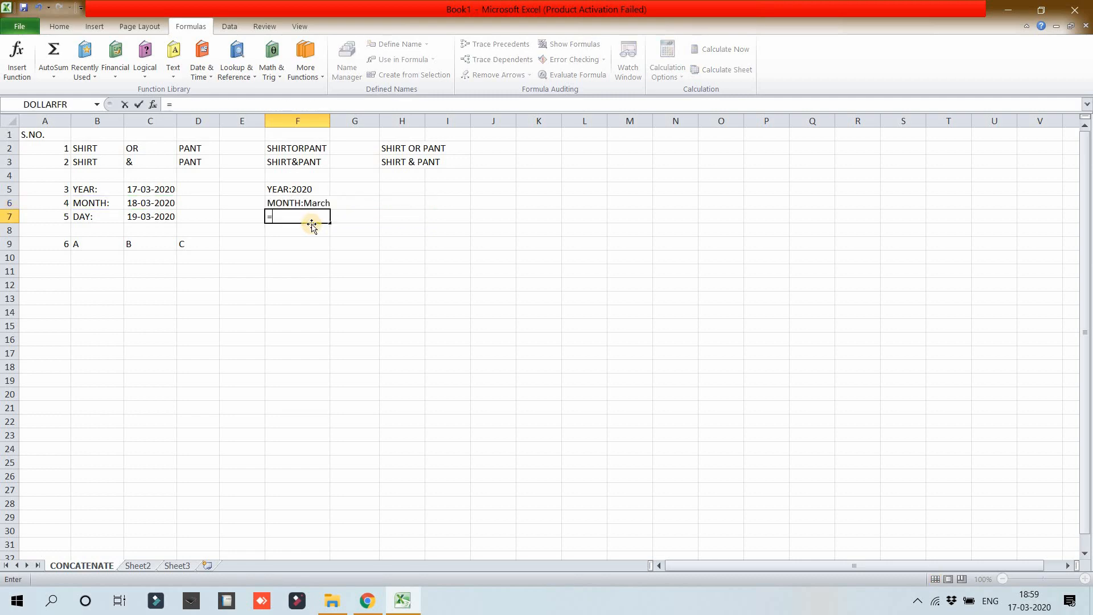
type("CON")
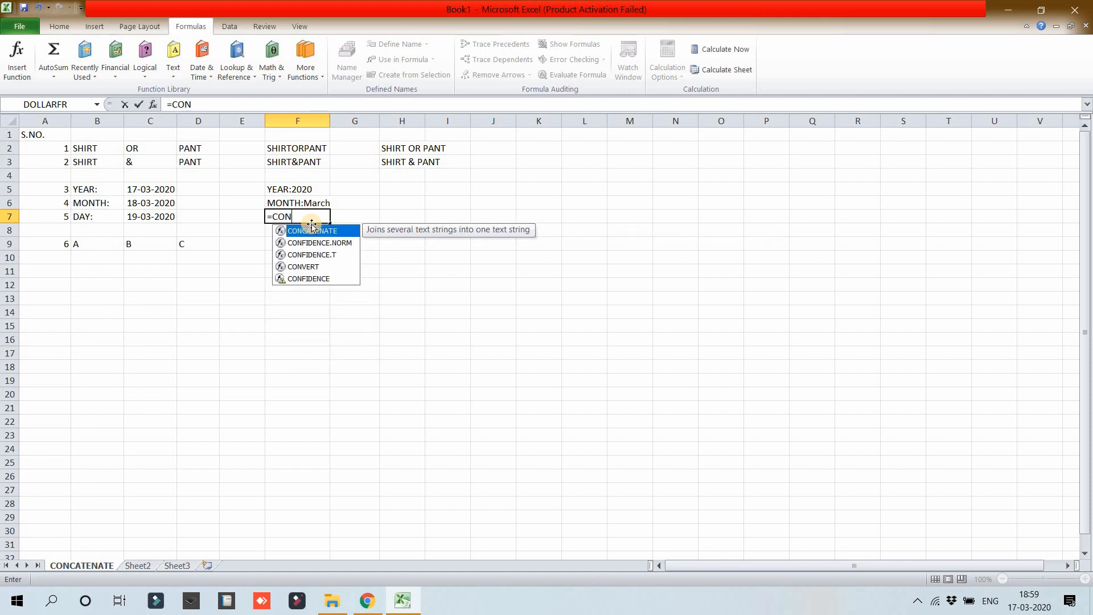
type("CA")
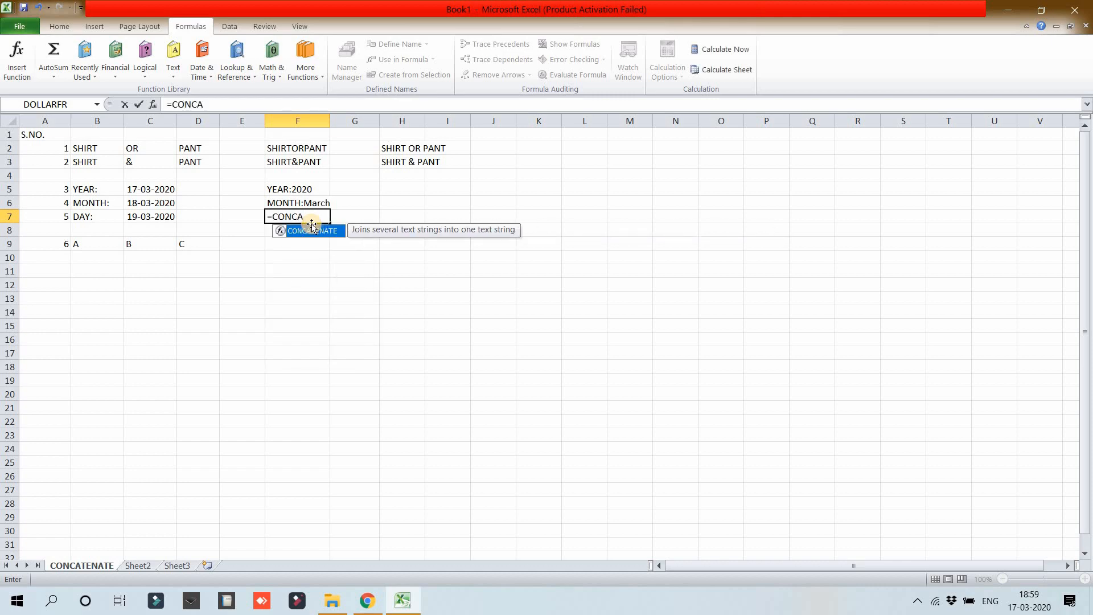
type("TENATE(")
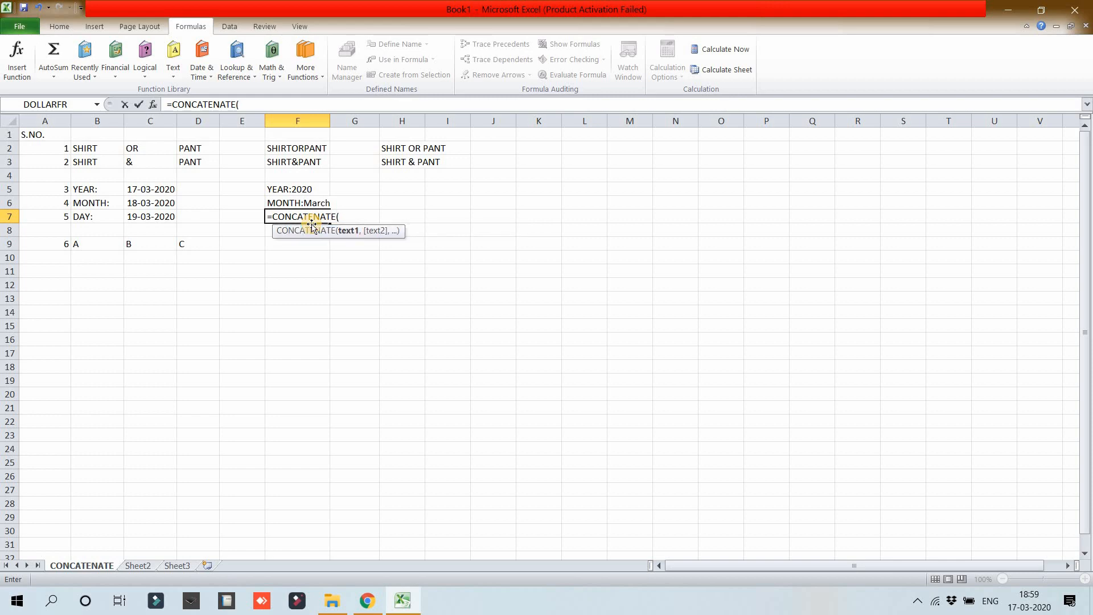
left_click(114, 214)
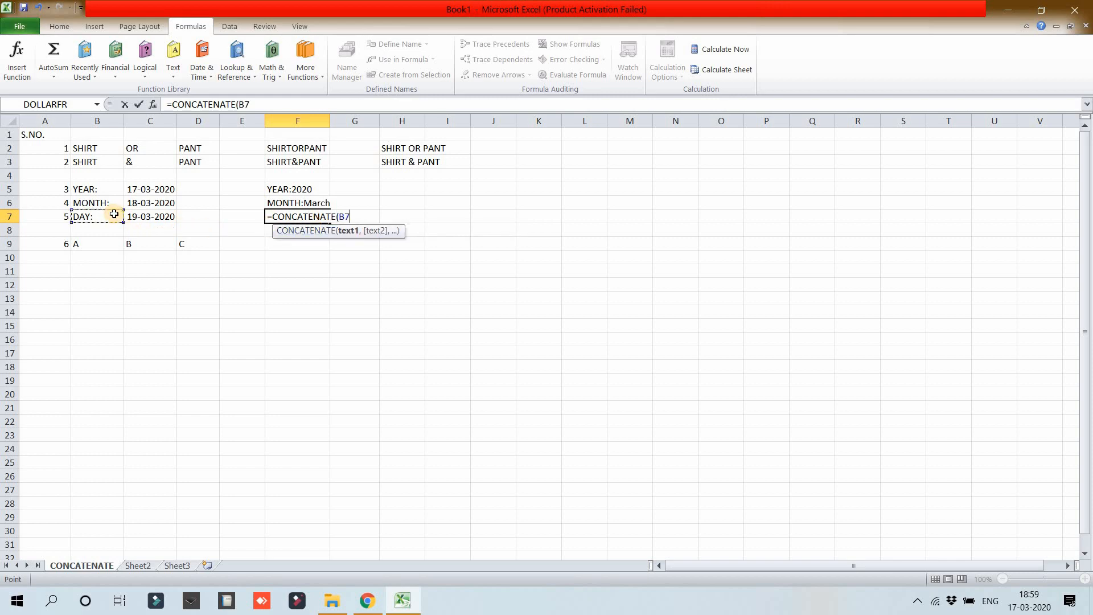
type(",TEX")
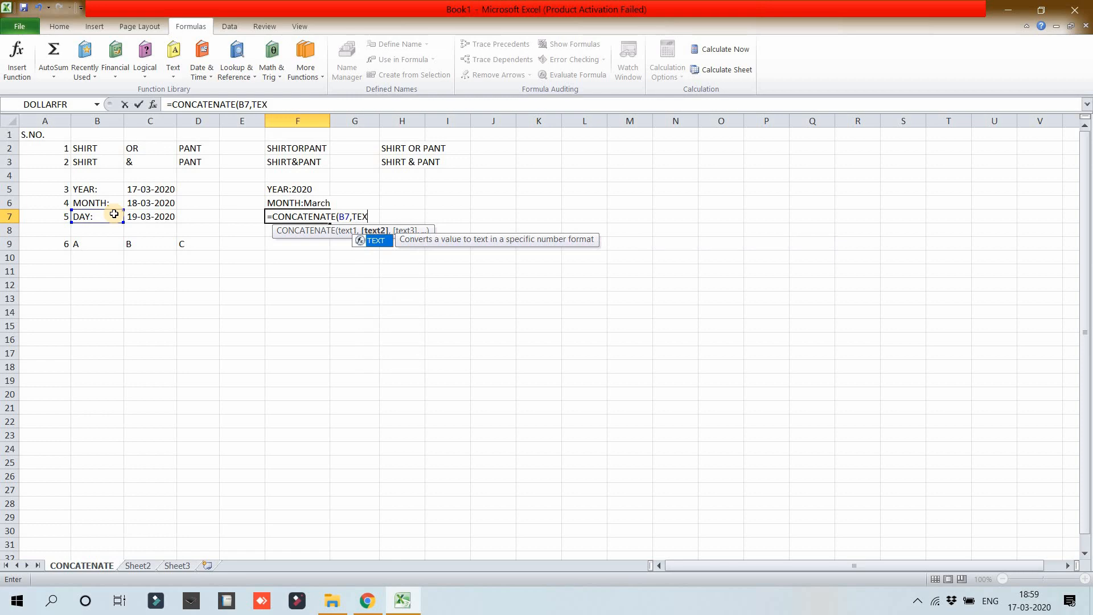
type("T(")
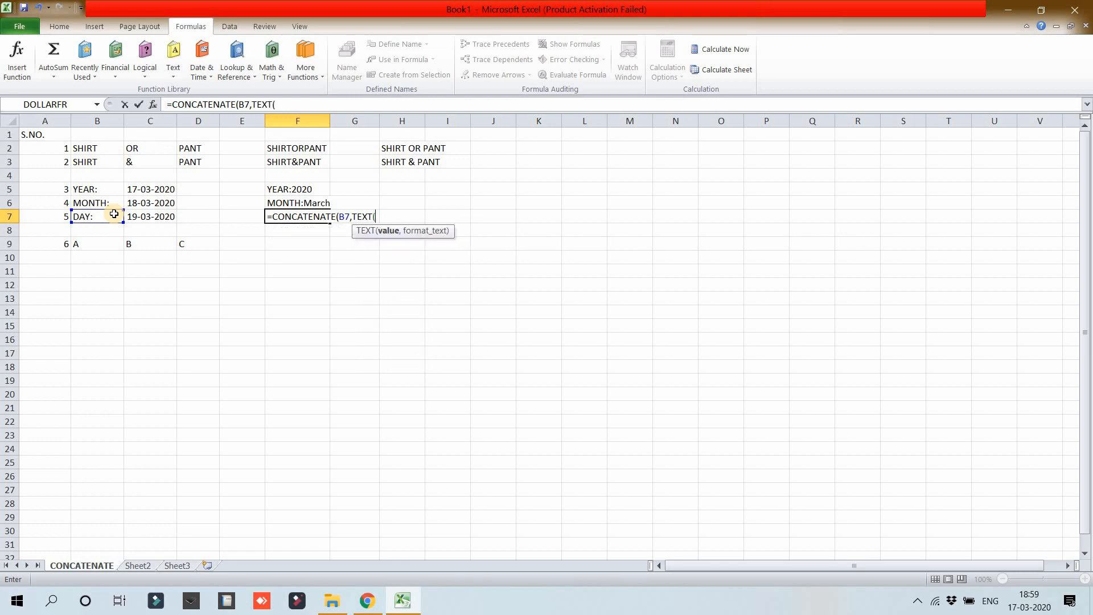
left_click(135, 216)
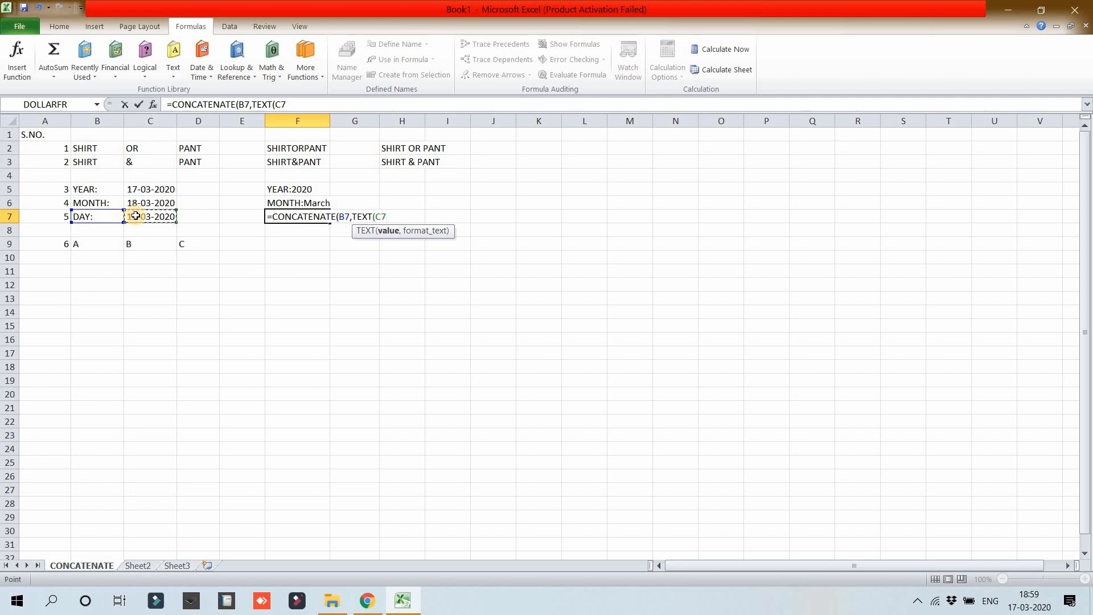
type(",\"DDDD")
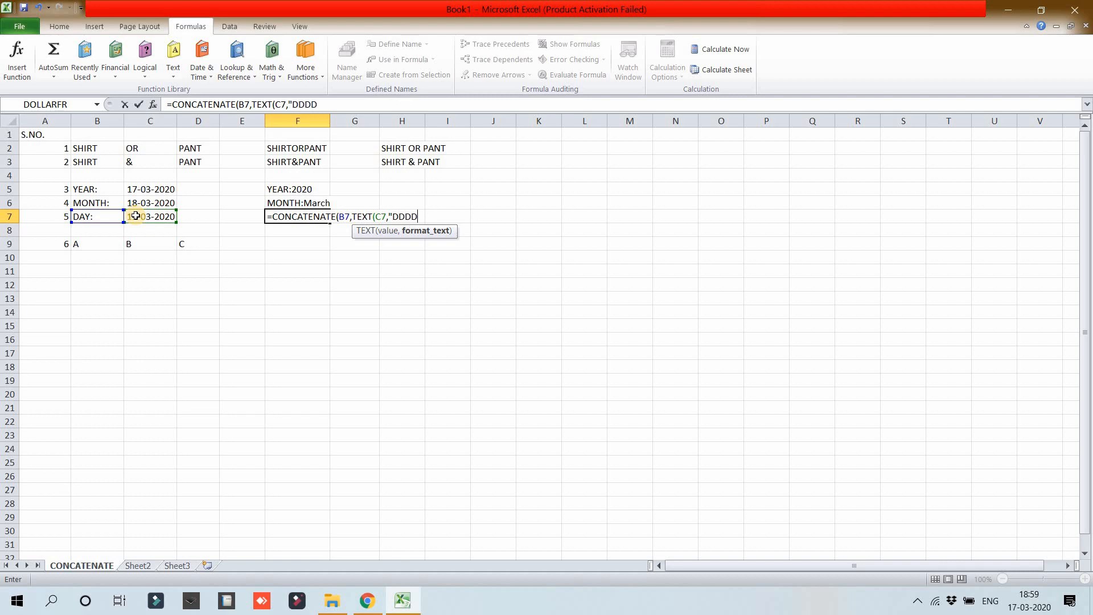
type("\"))")
key("Return")
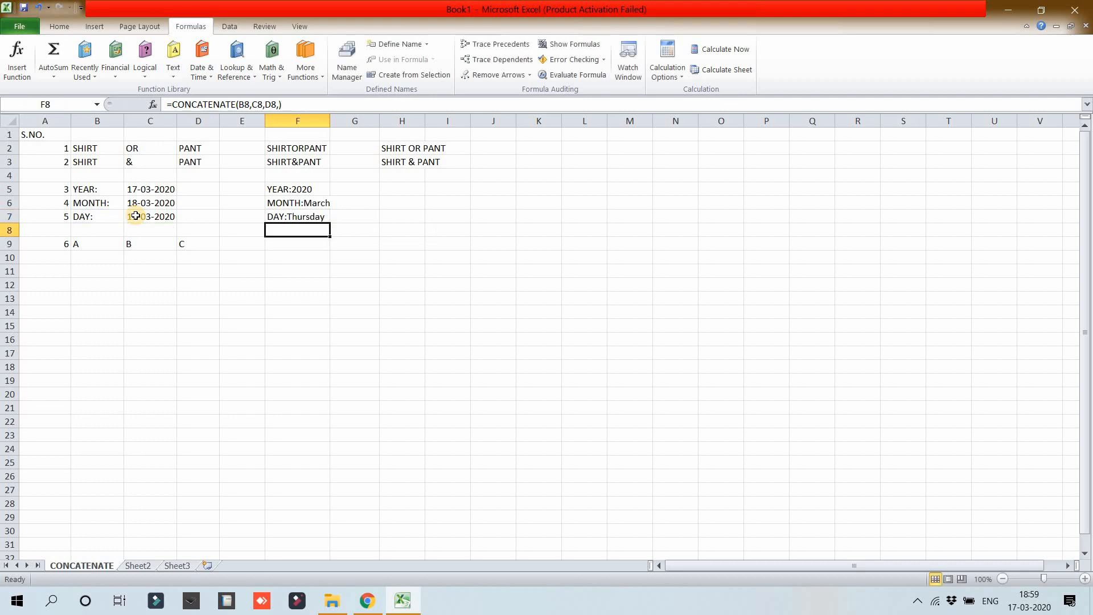
double_click(331, 120)
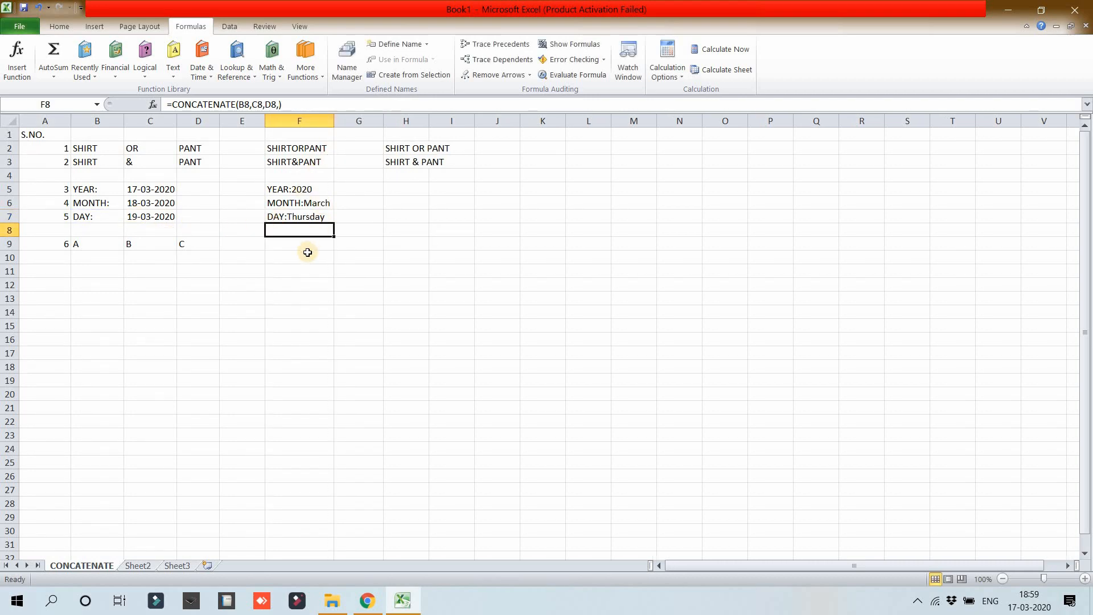
Step: Enter the formula =CONCATENATE(B9,C9,D9) in cell F9 to join the three letters without spaces
key("Down")
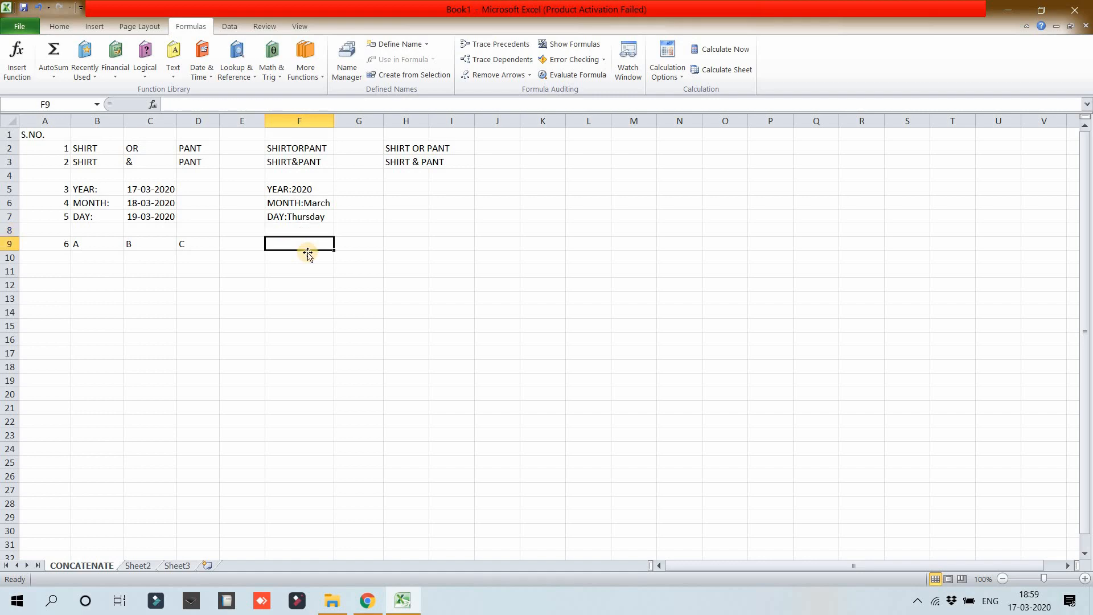
type("=CON")
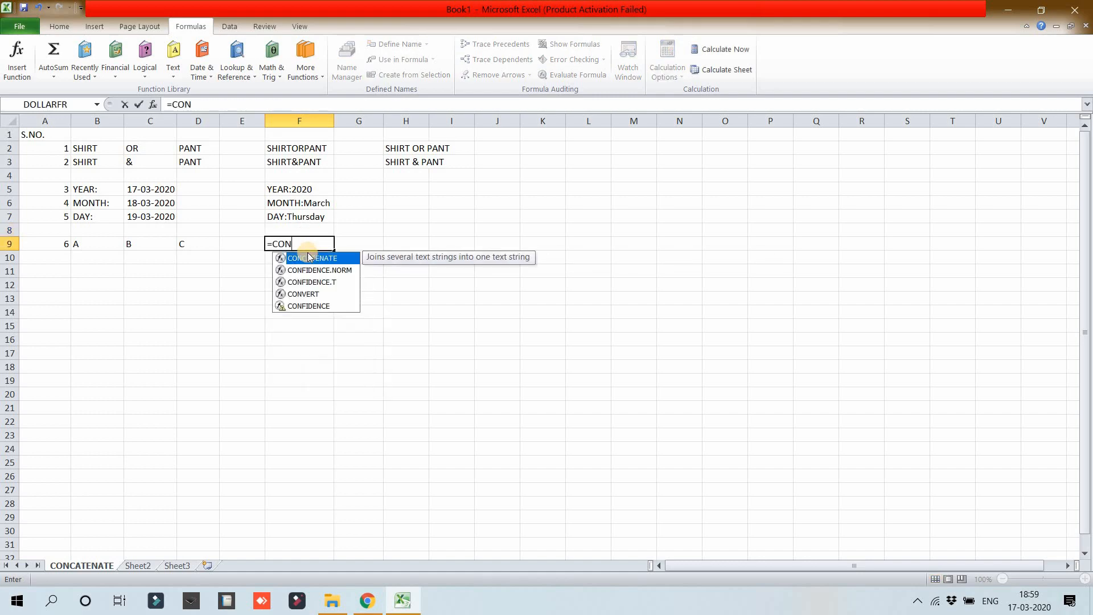
type("CATEN")
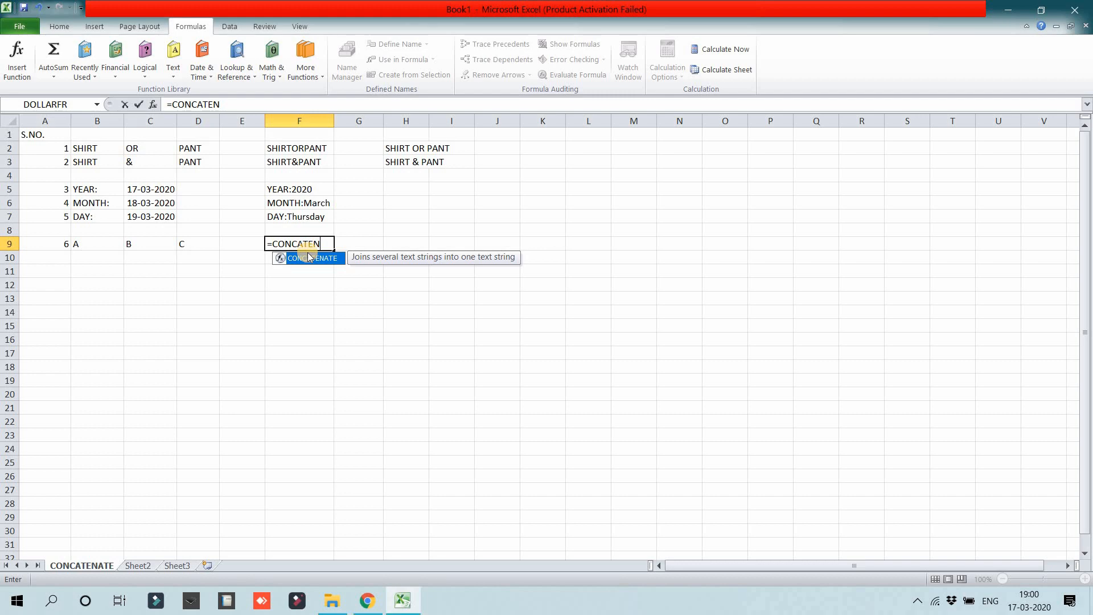
type("ATE")
double_click(308, 257)
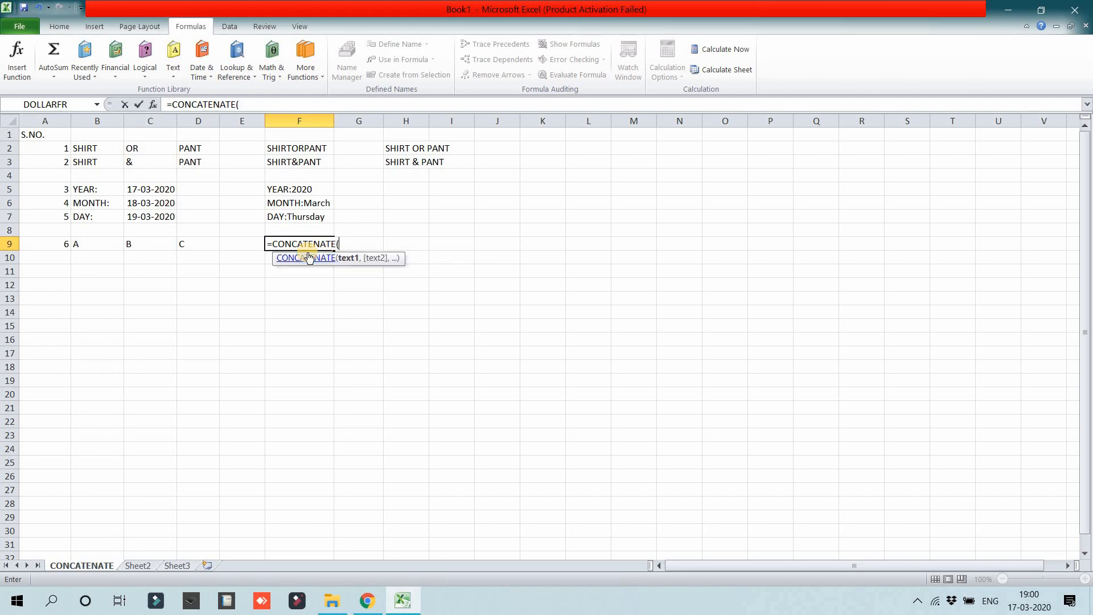
left_click(98, 248)
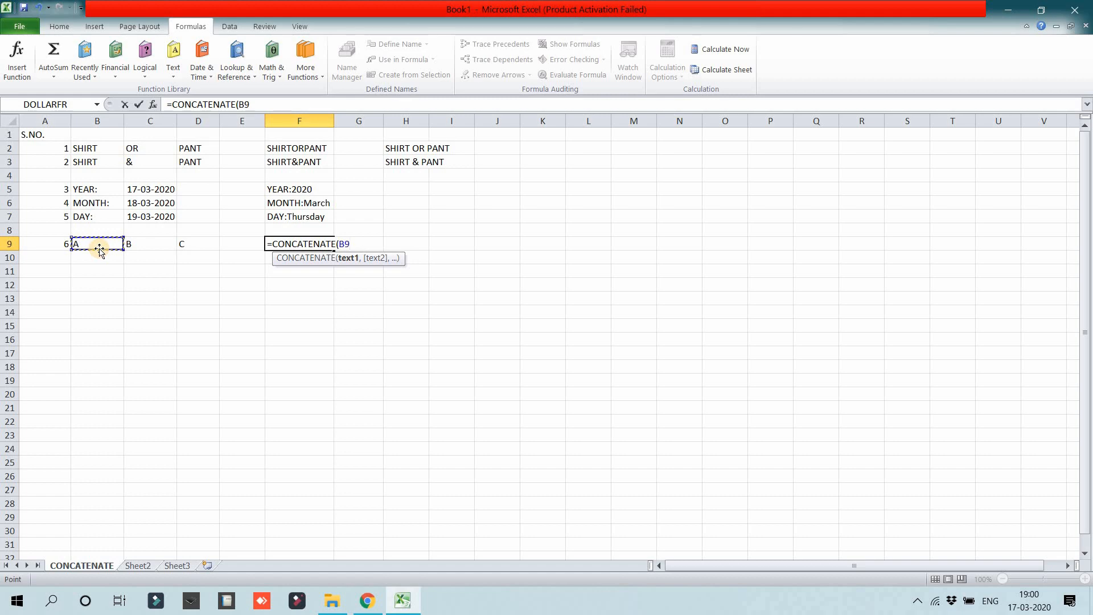
type(",")
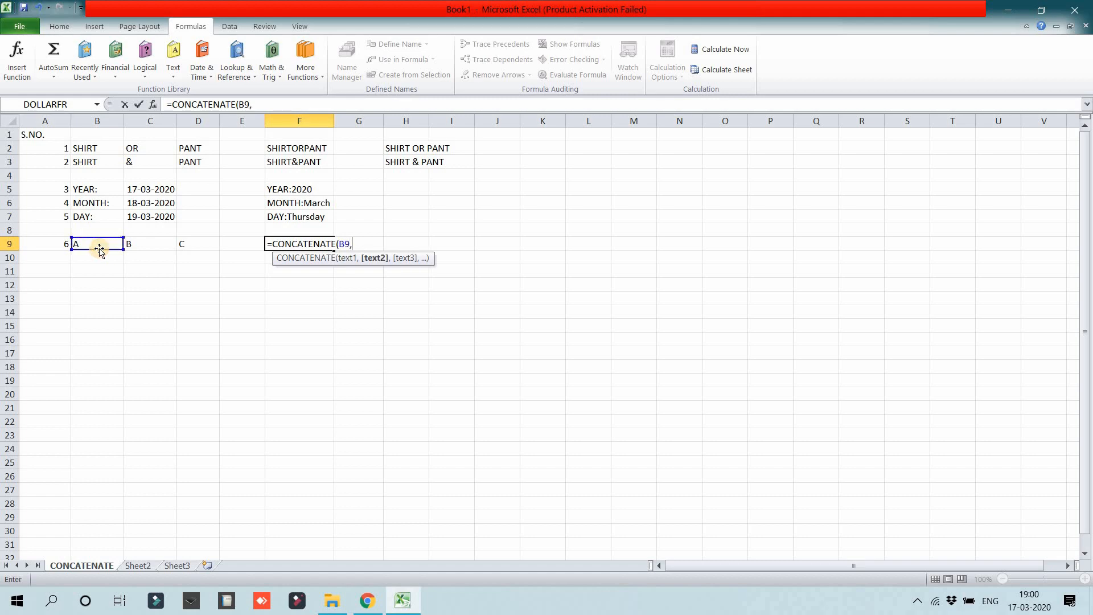
left_click(131, 245)
type(",")
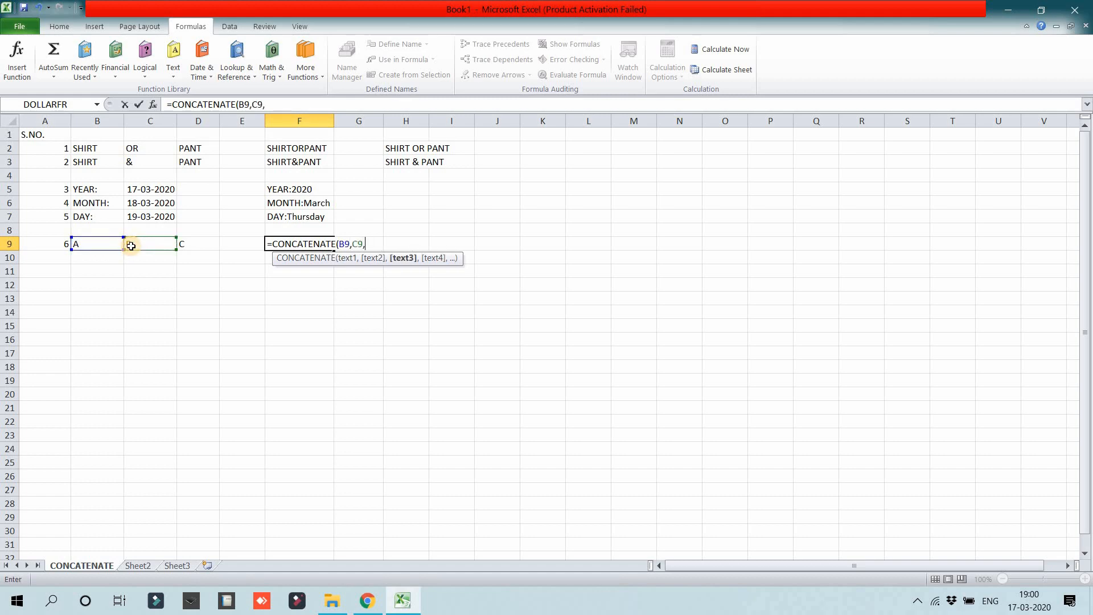
left_click(190, 246)
type(")")
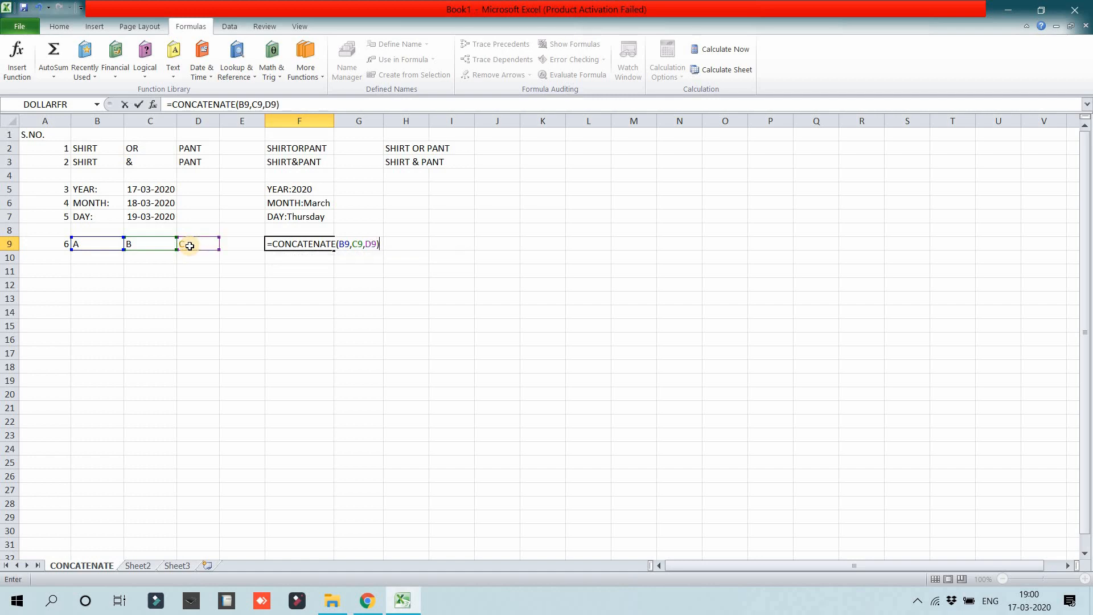
key("Return")
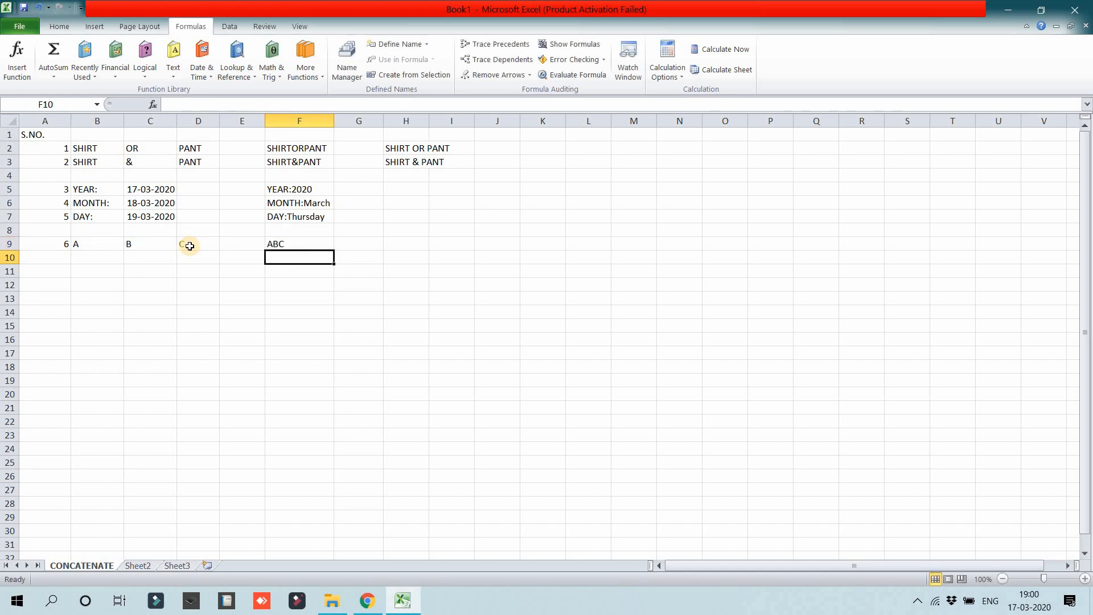
Step: Enter the formula =CONCATENATE(B9,",",C9,",",D9) in cell H9 to join the three letters with commas between them
left_click(403, 245)
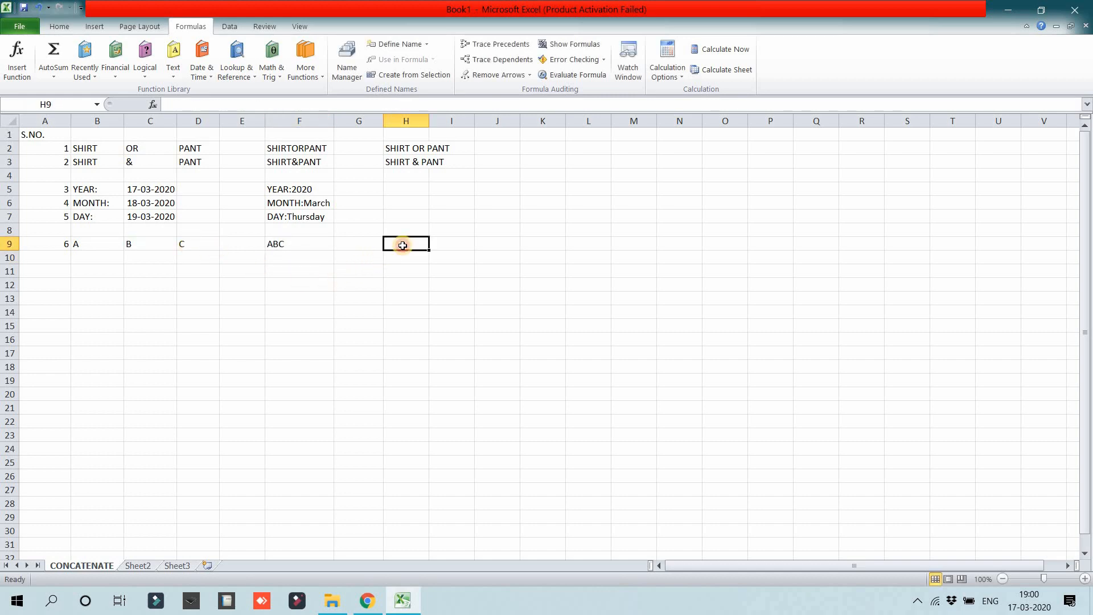
type("=CONCATE")
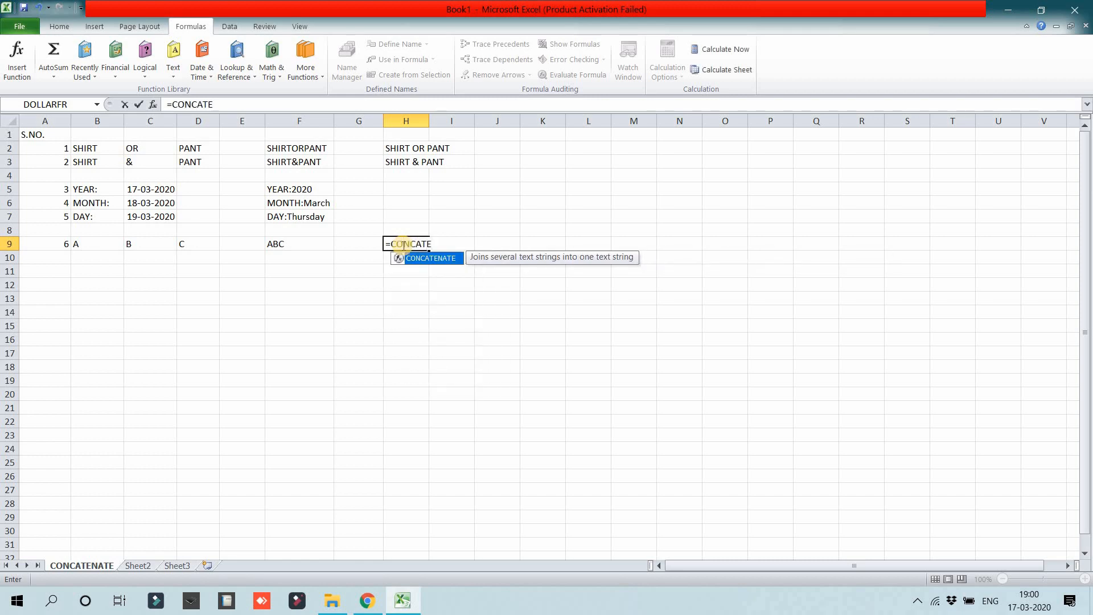
type("NATE(")
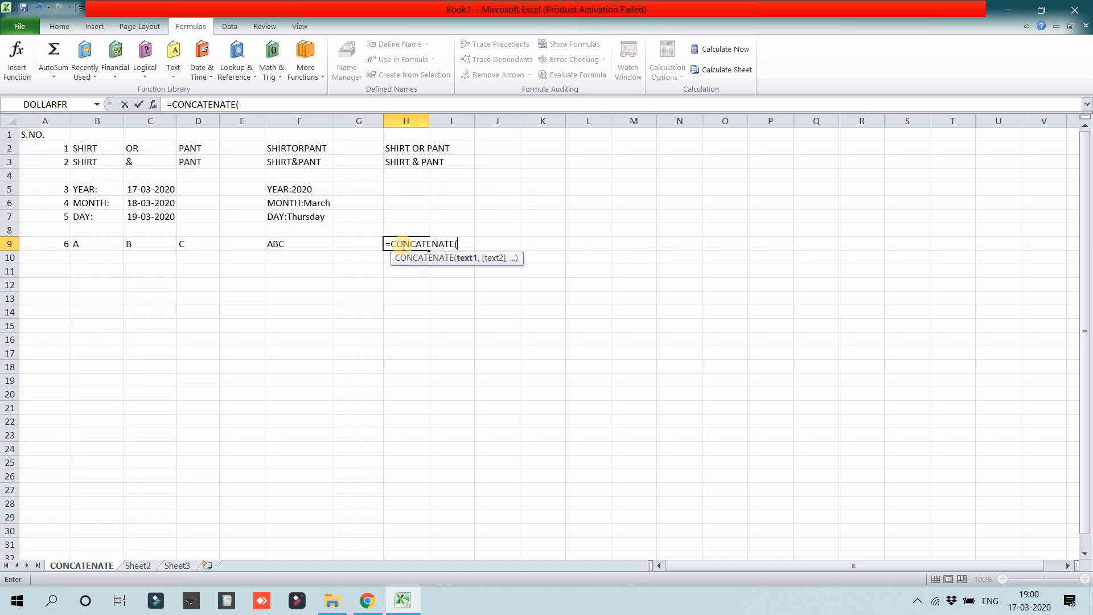
left_click(111, 244)
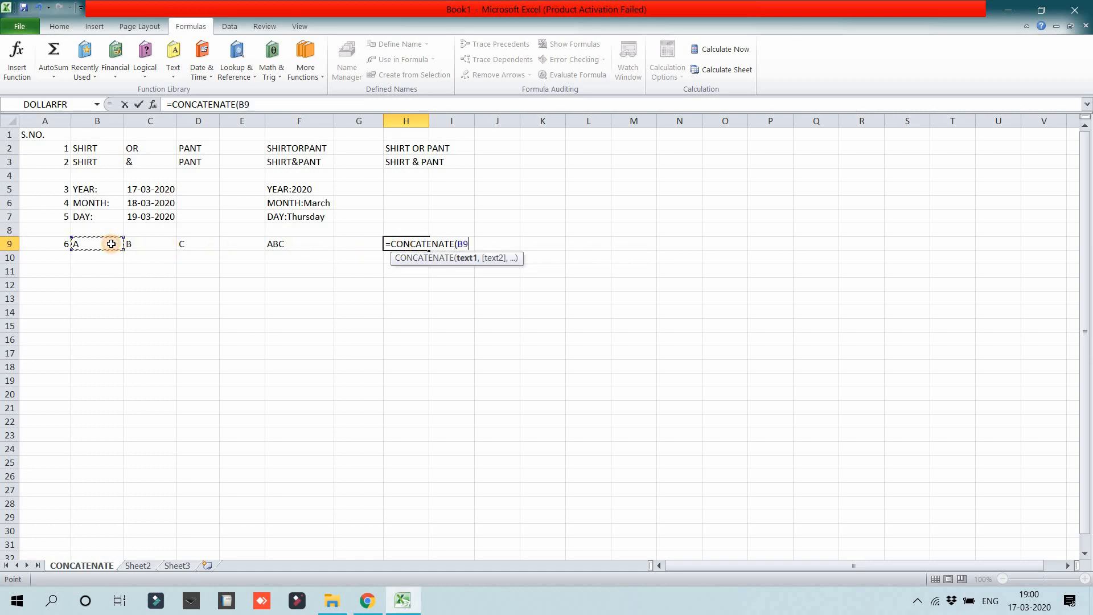
type(",\"")
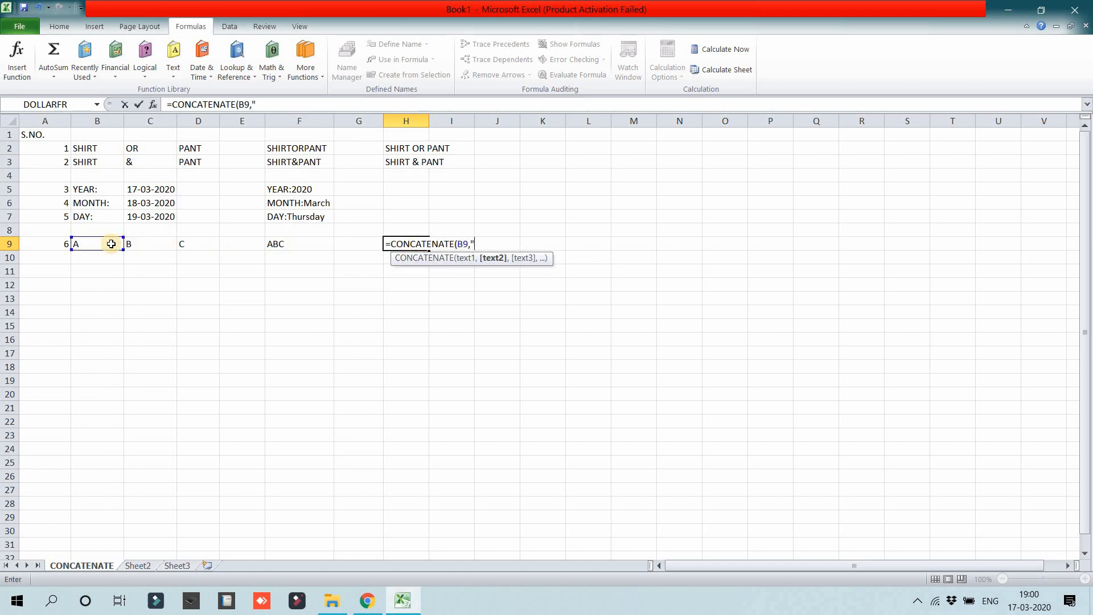
type(",\",")
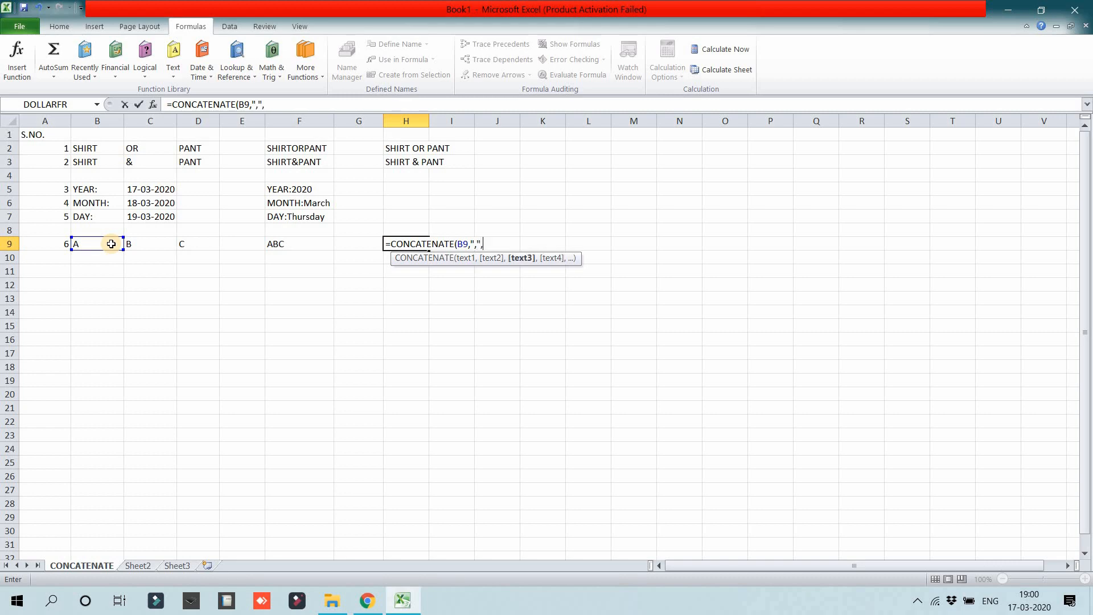
left_click(130, 244)
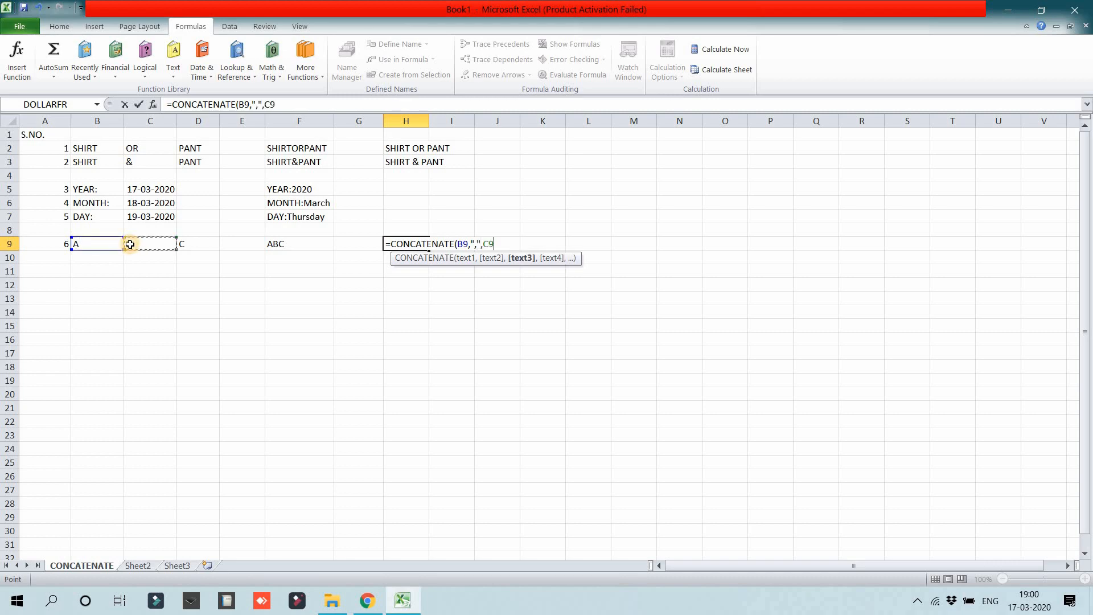
type(",\",")
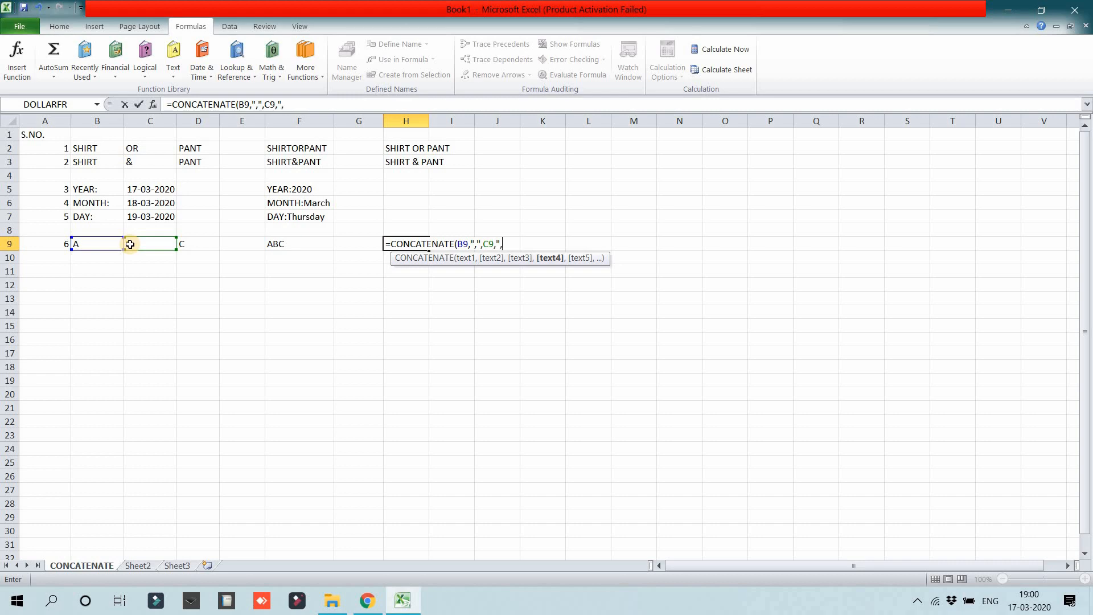
type("\",")
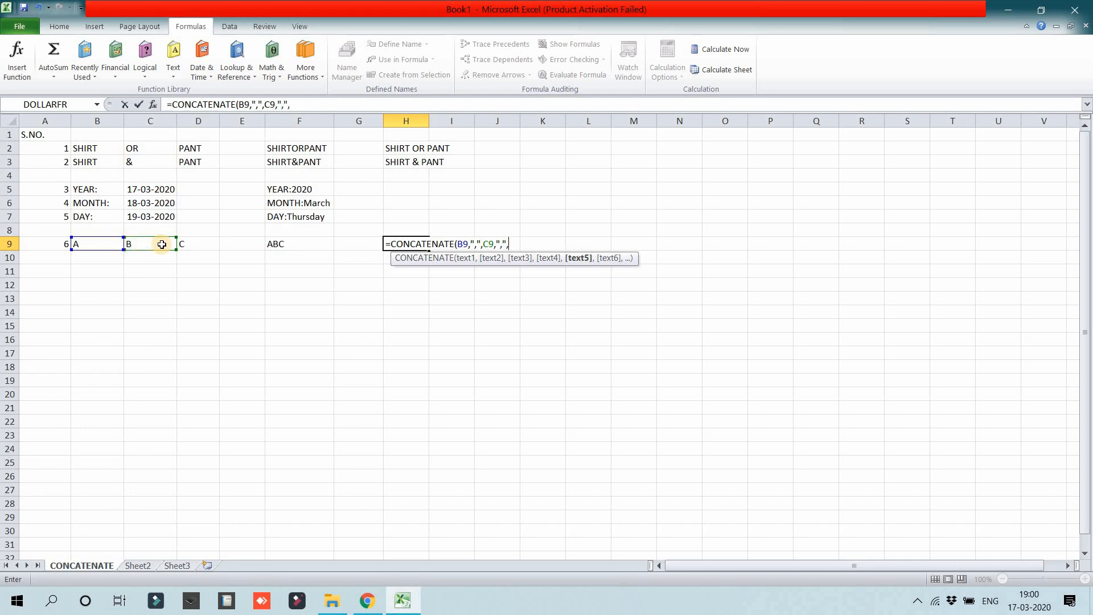
left_click(186, 244)
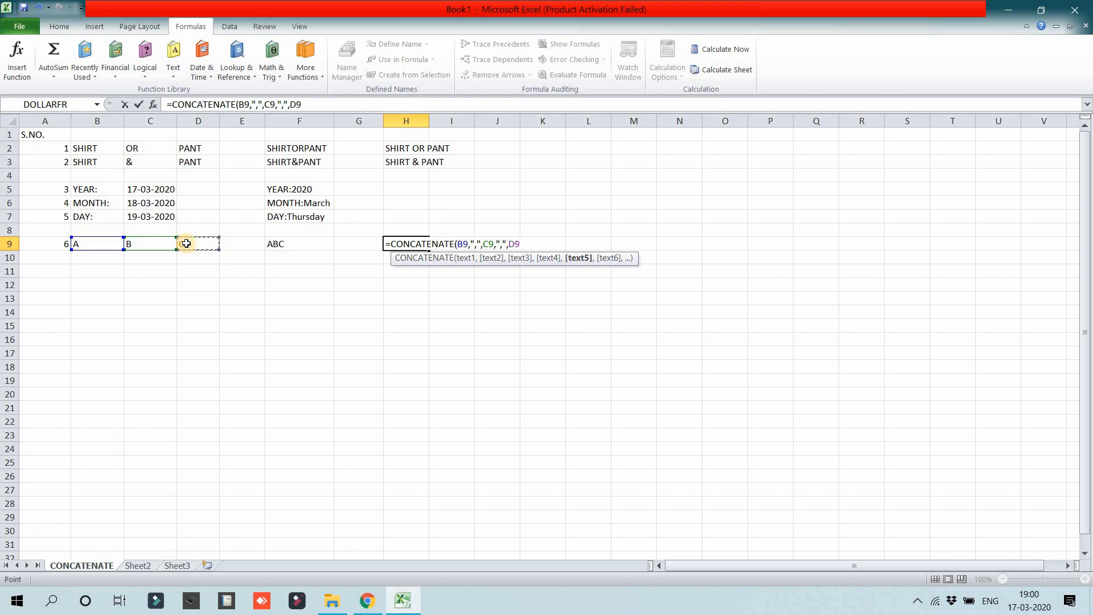
type(")")
key("Return")
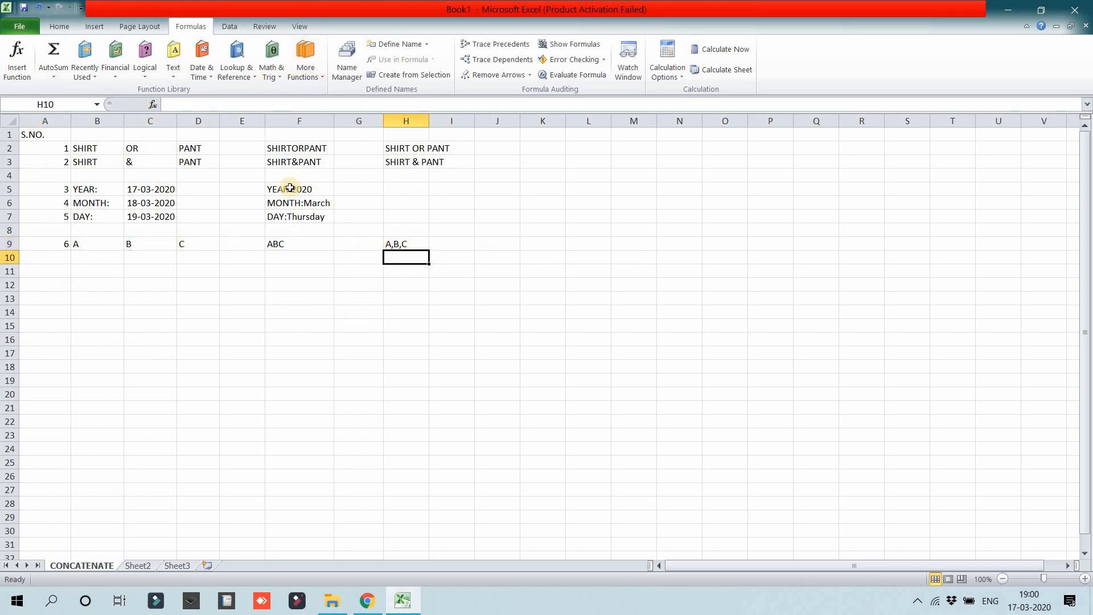
left_click(267, 326)
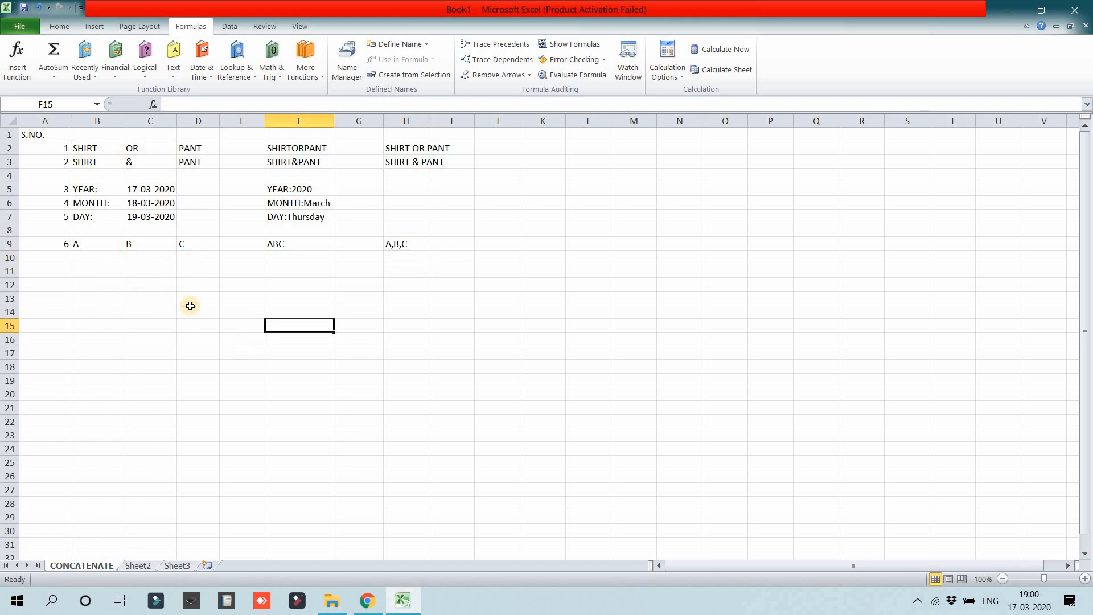
left_click(262, 310)
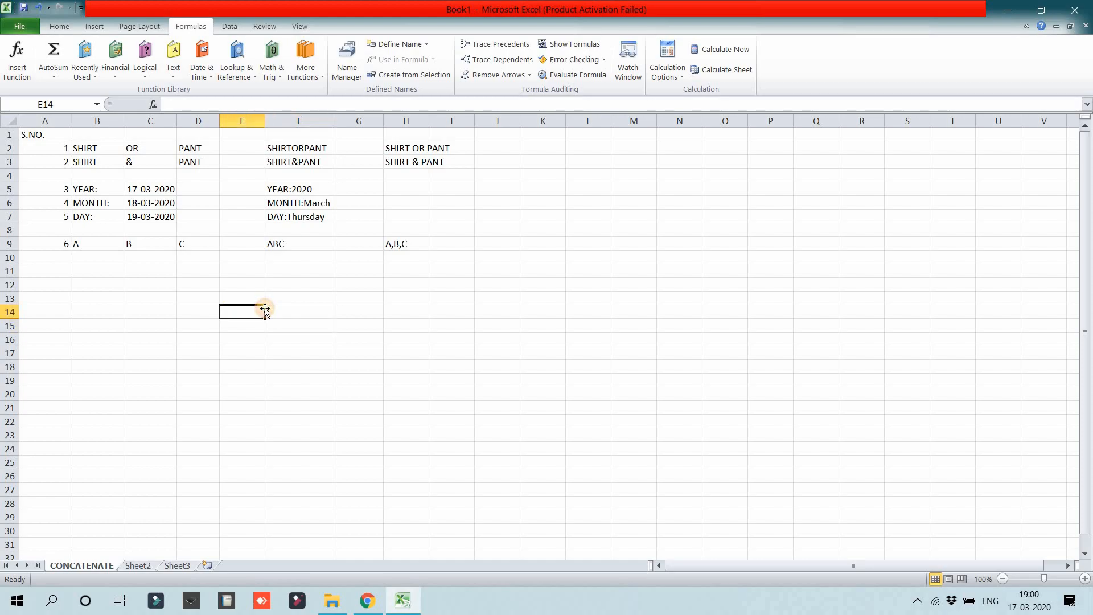